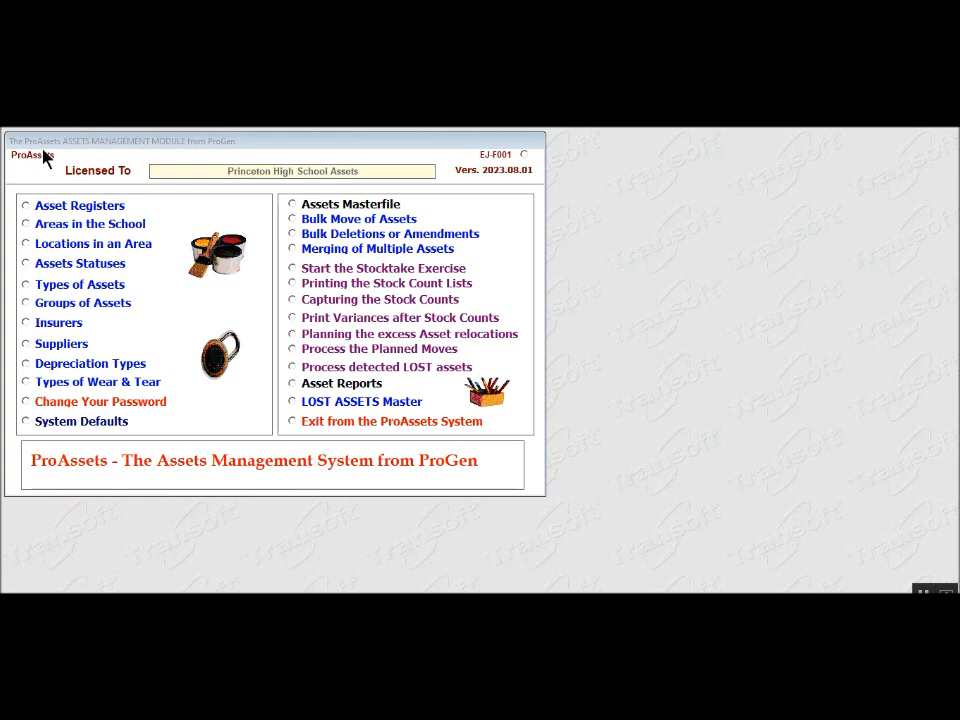
Open the Assets Masterfile and start a new asset record with the next automatic code, 0001.
click(320, 207)
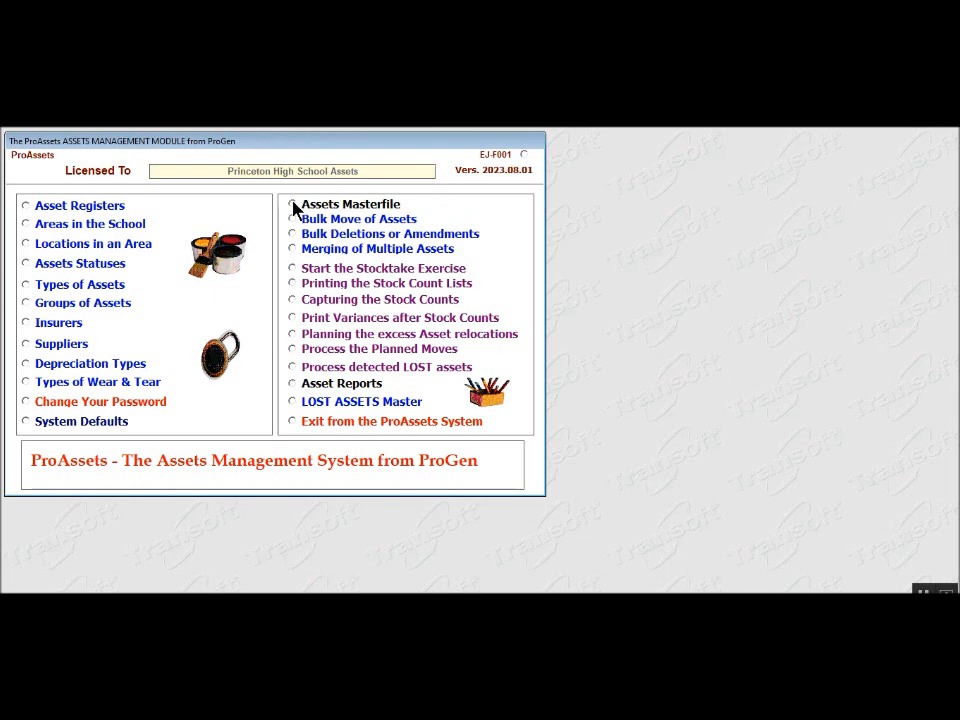
click(293, 205)
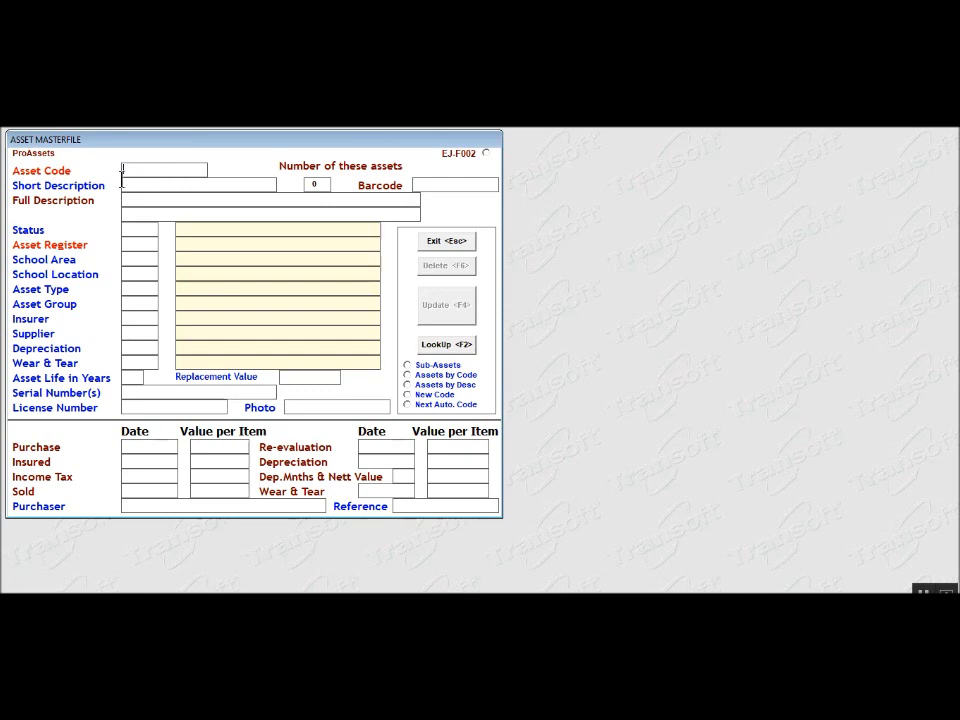
click(427, 405)
key(Return)
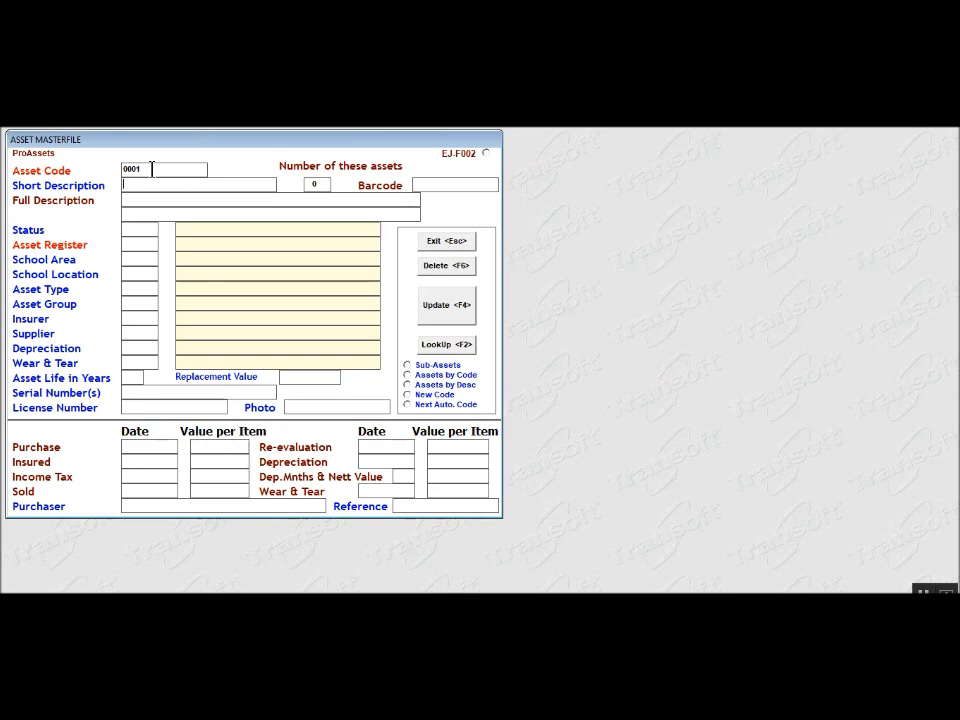
Enter SCHOOL DESK as the short description, set the number of assets to 20 and accept barcode 0001.
text(SCHOOL DESK)
key(Return)
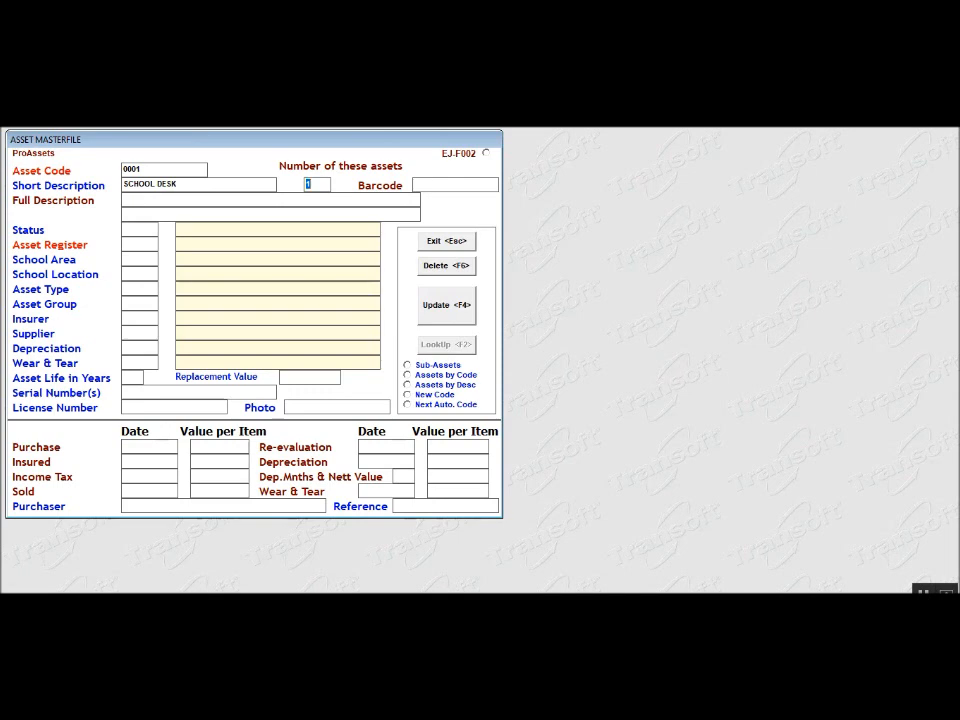
text(20)
key(Return)
key(Return)
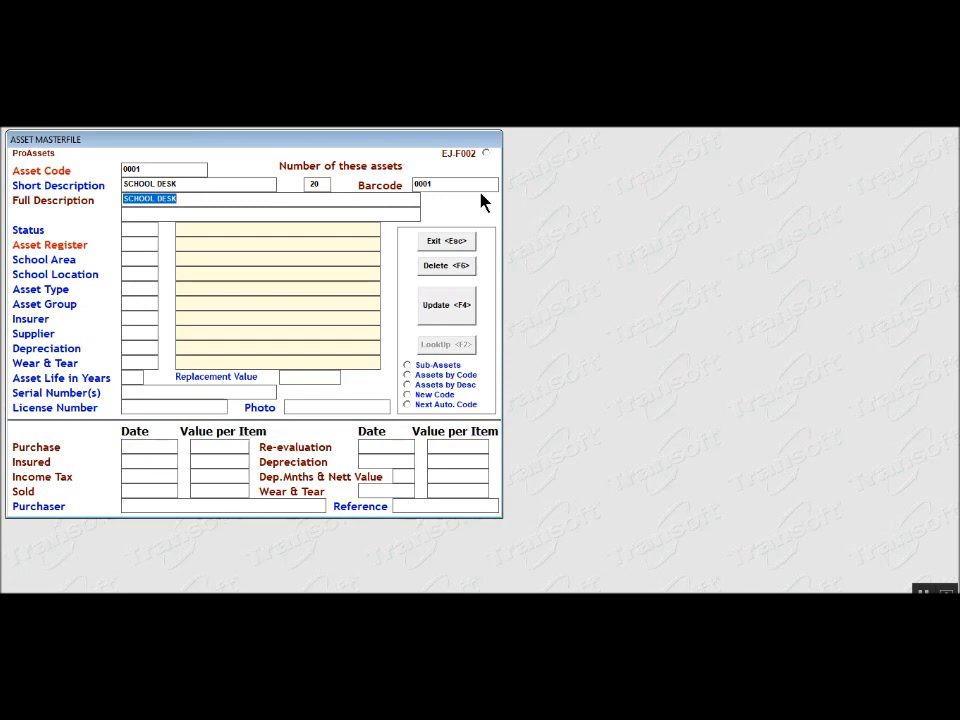
Replace the full description with SCHOOL DESK MADE OF WOOD WITH 4 SLIDING DRAWERS, leaving its second line empty.
key(BackSpace)
text(SCHOOL DESK MADE OF WOOD WITH 4 SLIDING DRAWERS)
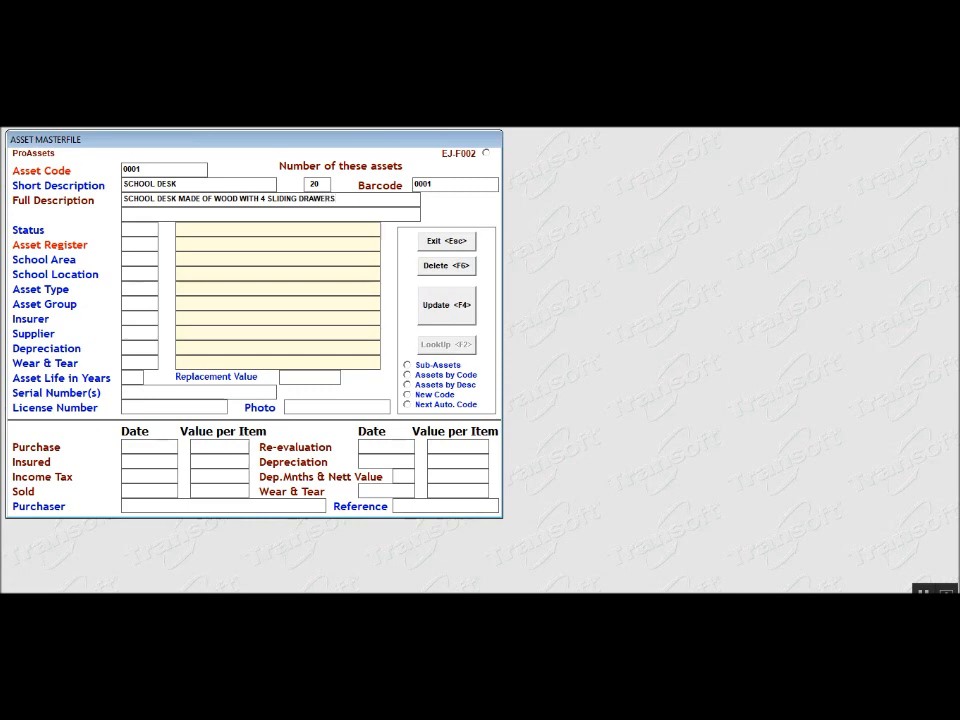
click(125, 211)
key(Return)
Pick the asset's status from the status lookup, choosing Active and then SOLD.
click(447, 345)
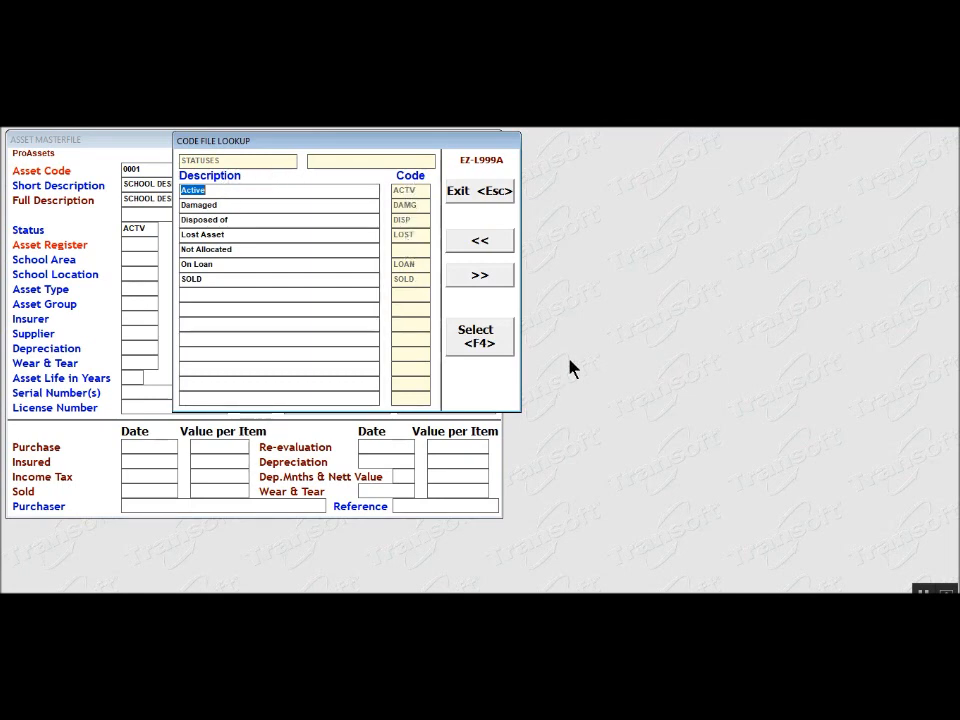
click(476, 337)
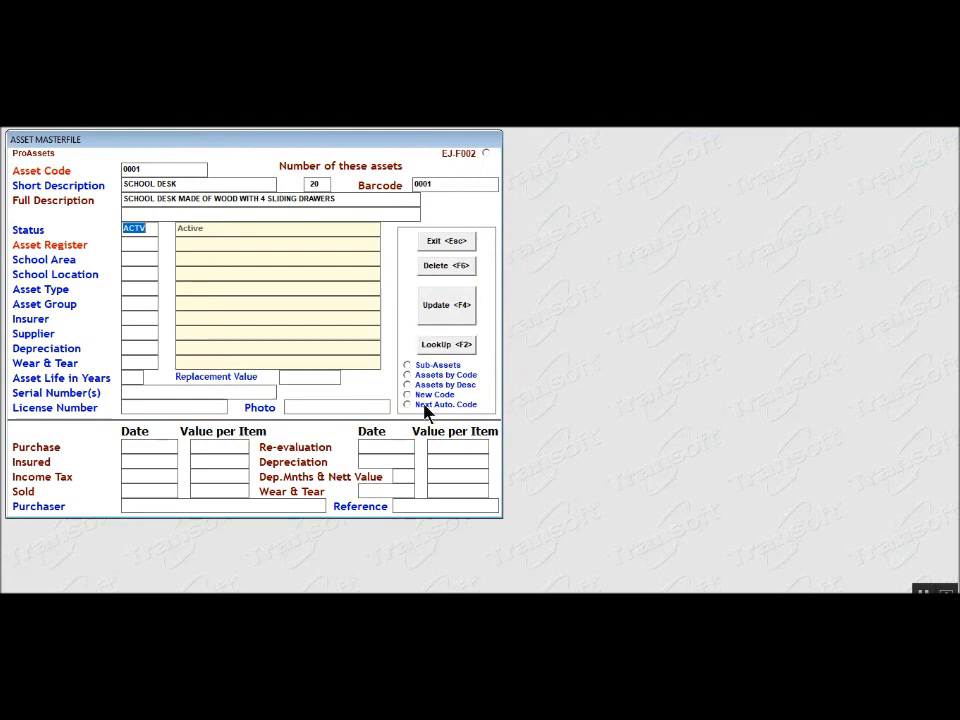
click(458, 346)
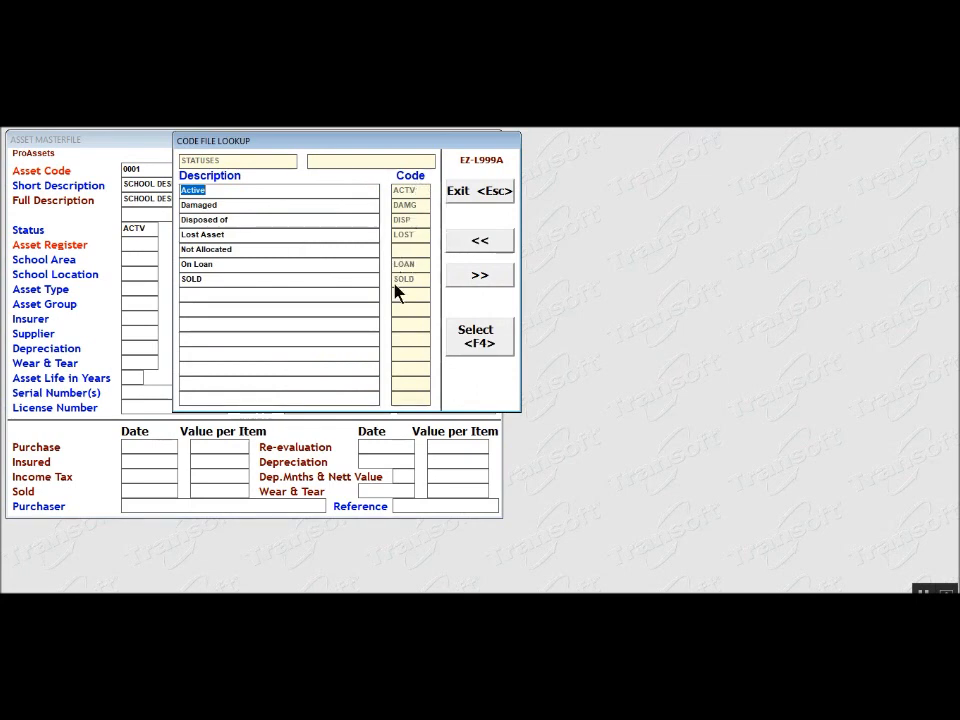
click(188, 274)
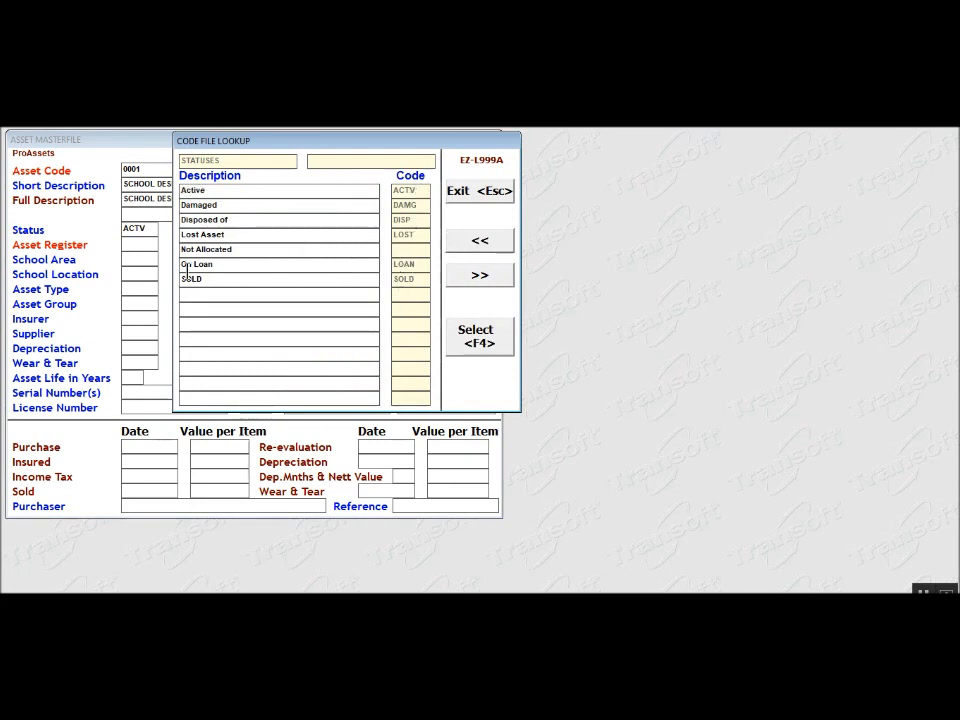
click(478, 338)
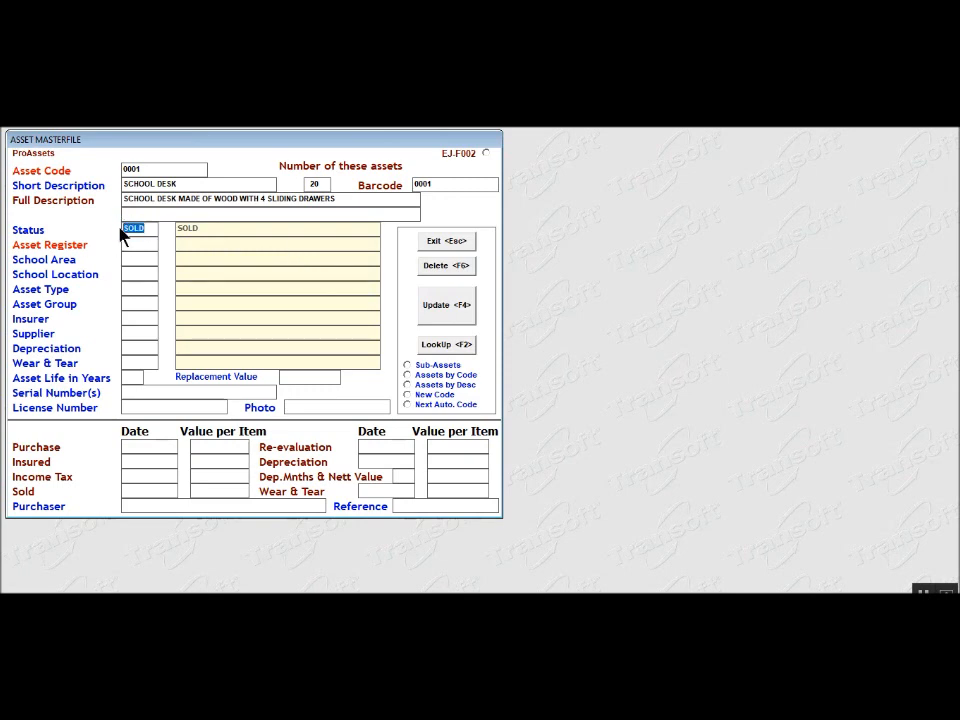
Set the asset's status to ACTV and its asset register to PRIN.
text(ACTV)
key(Return)
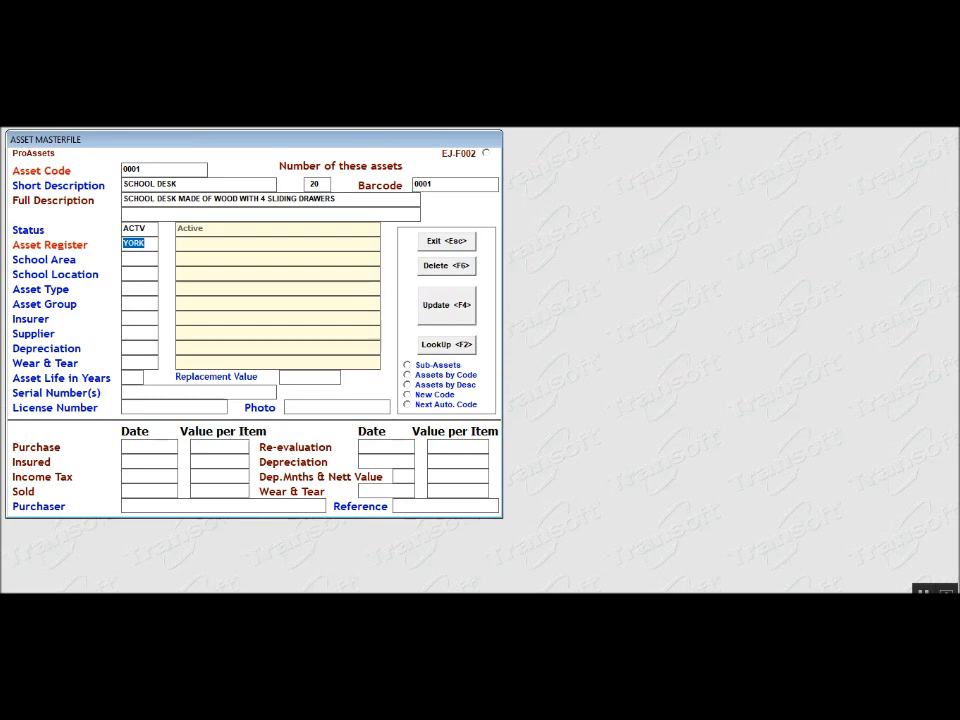
text(PRIN)
key(Return)
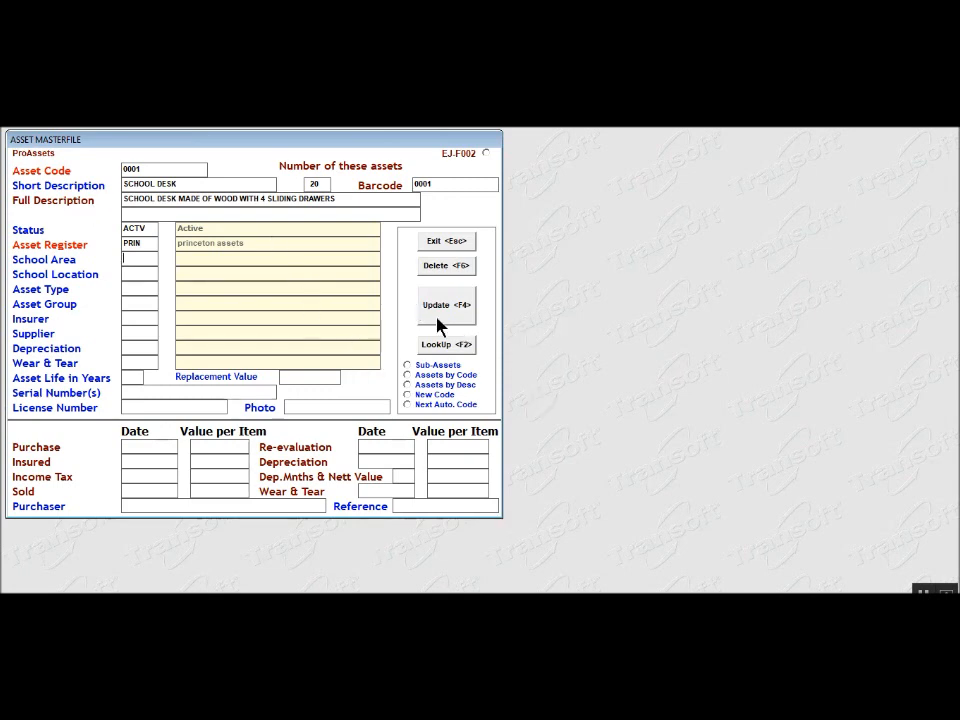
Set the school area to MAIN BUILDING using the area lookup.
click(446, 347)
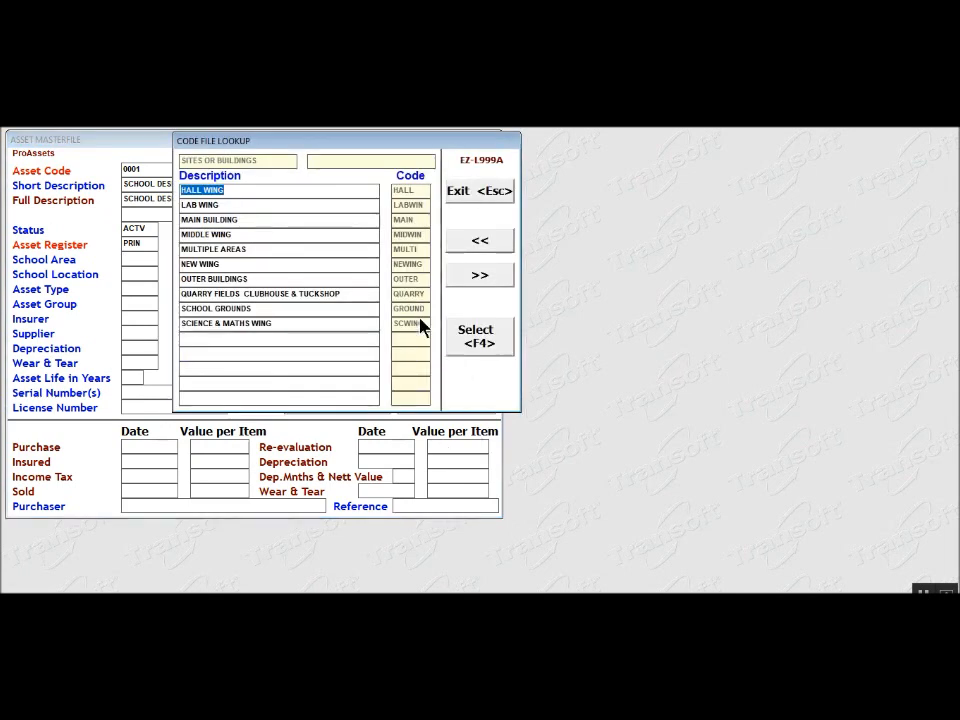
click(236, 219)
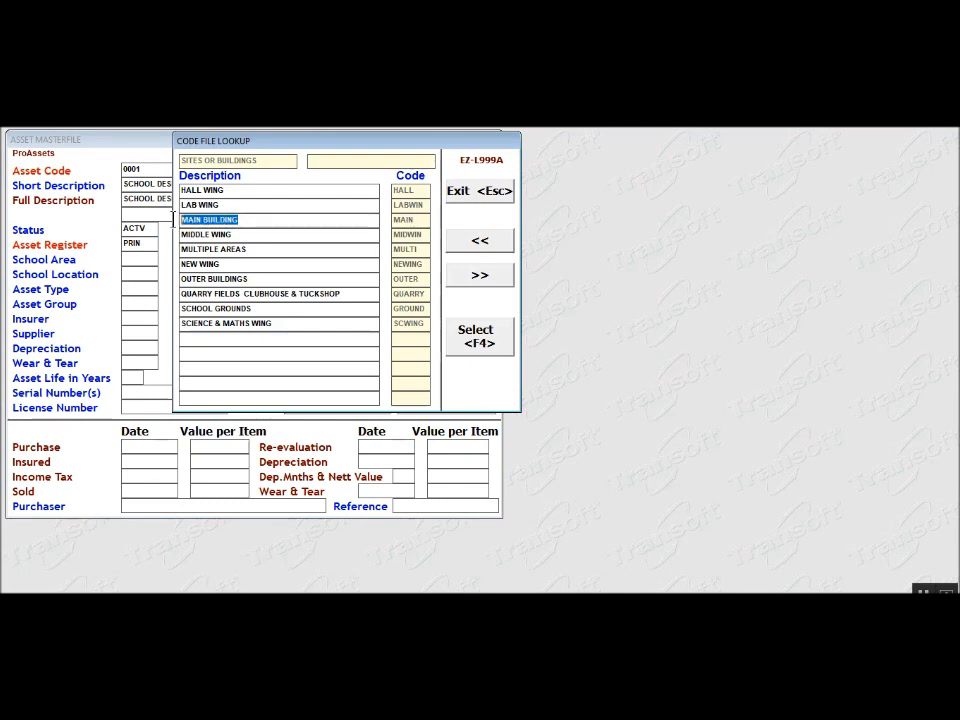
click(478, 337)
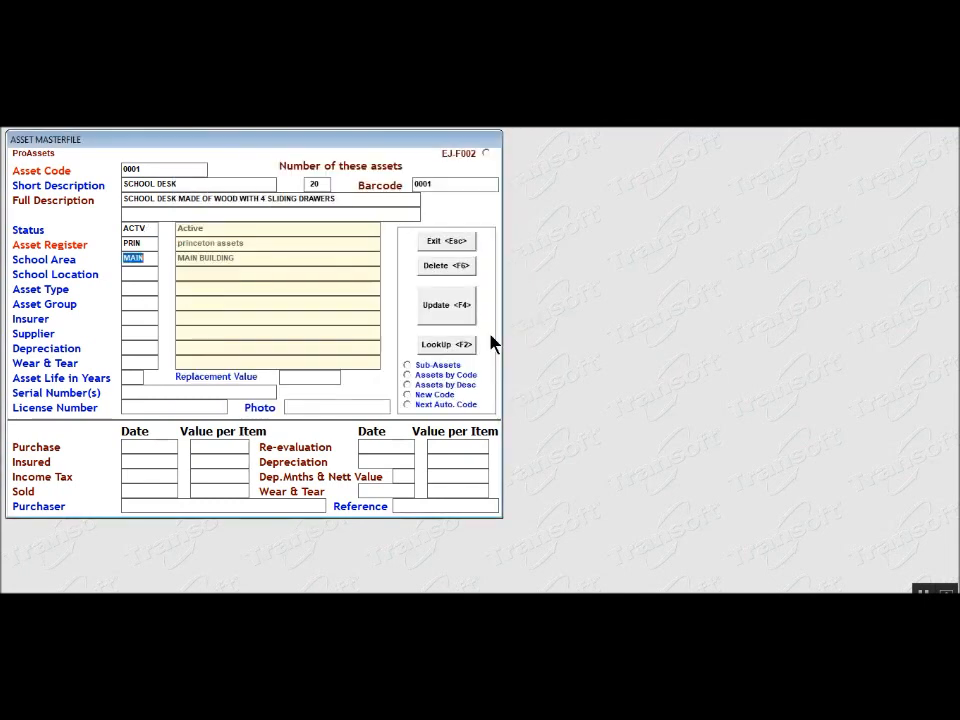
key(Tab)
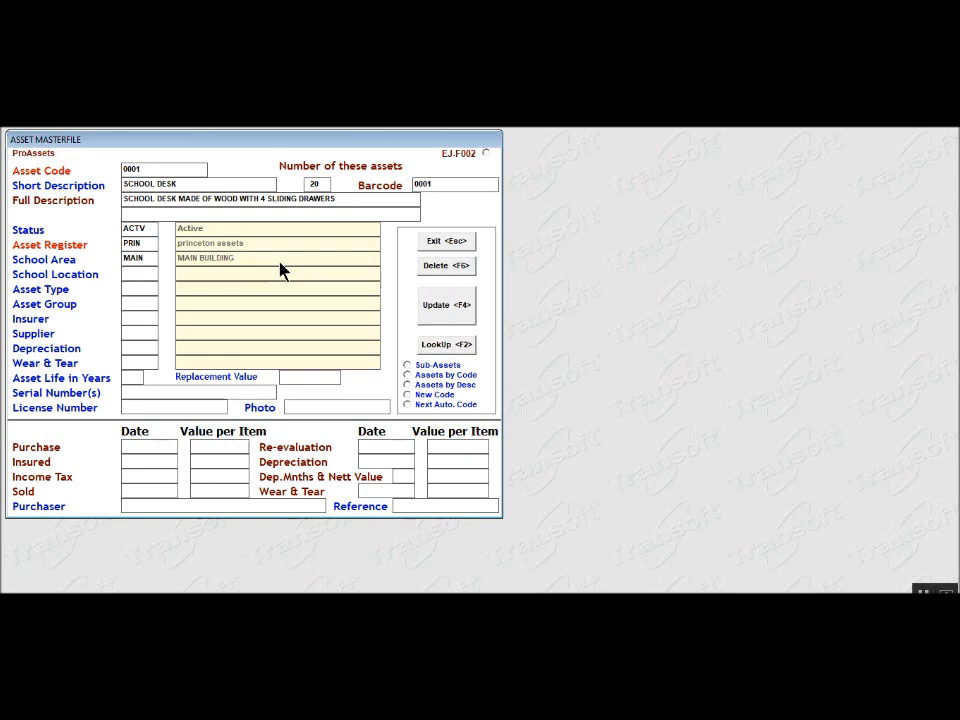
Set the school location to HALL using the location lookup and dismiss the area mismatch message.
click(441, 348)
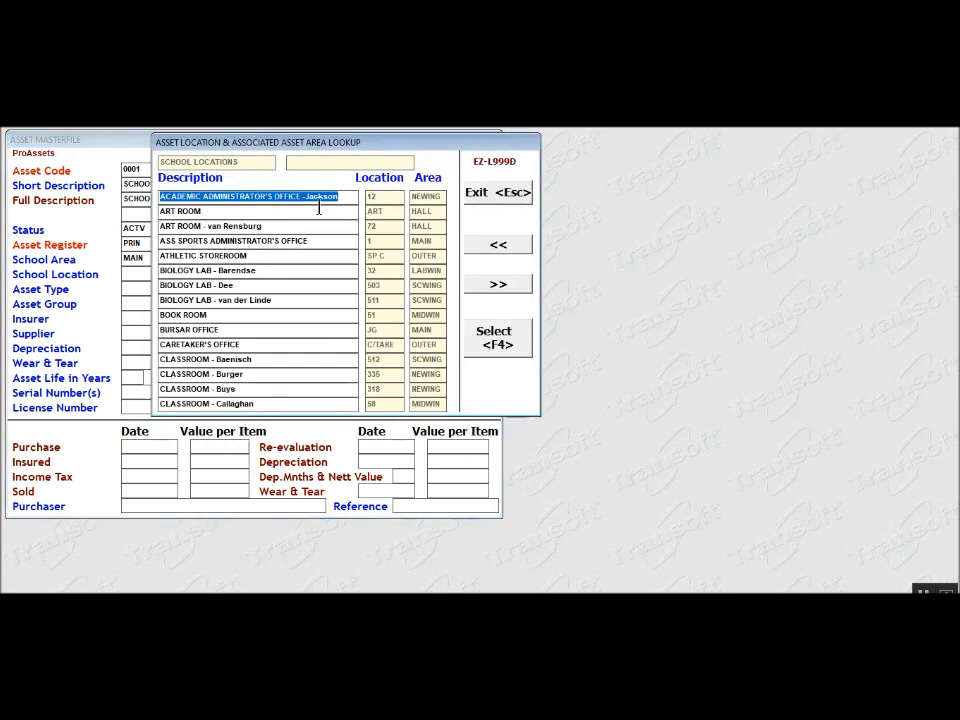
click(489, 285)
click(489, 286)
click(488, 287)
click(489, 286)
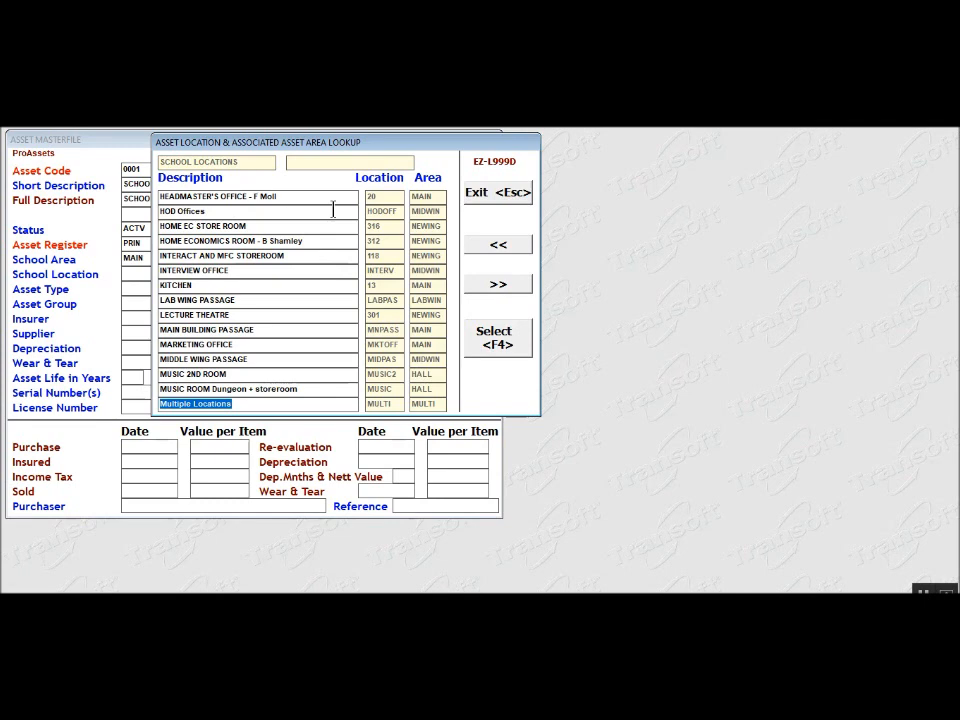
click(497, 246)
click(497, 247)
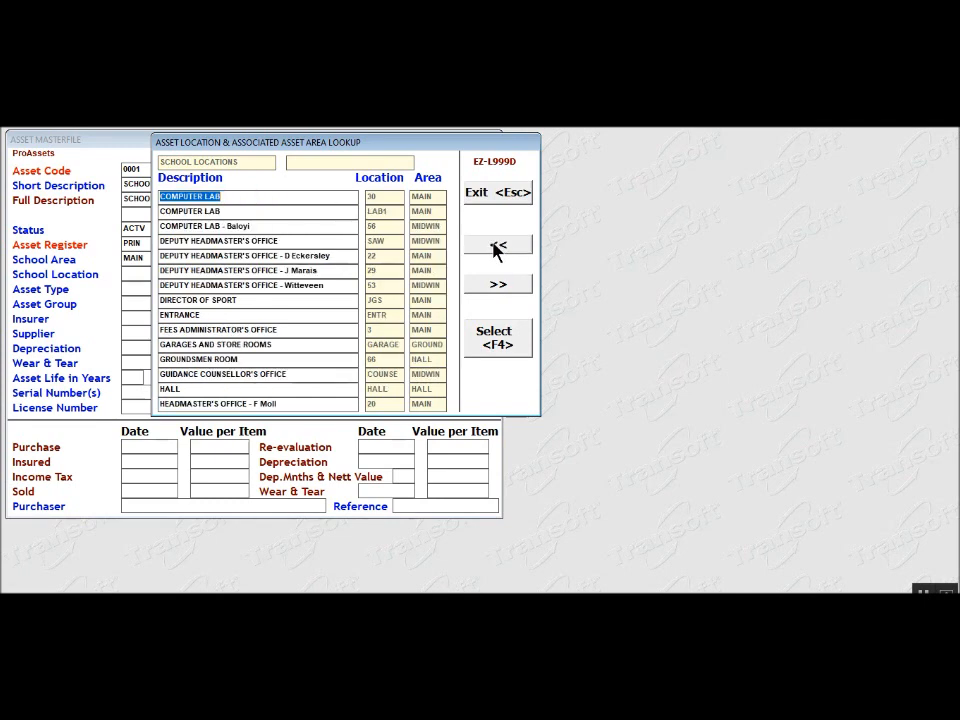
click(170, 388)
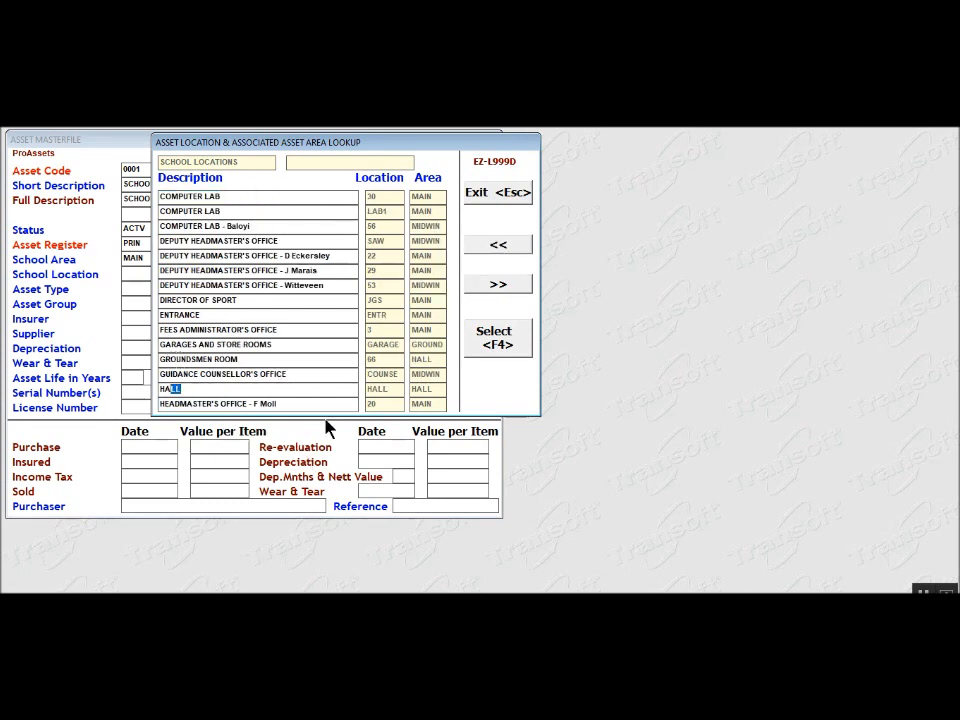
click(492, 337)
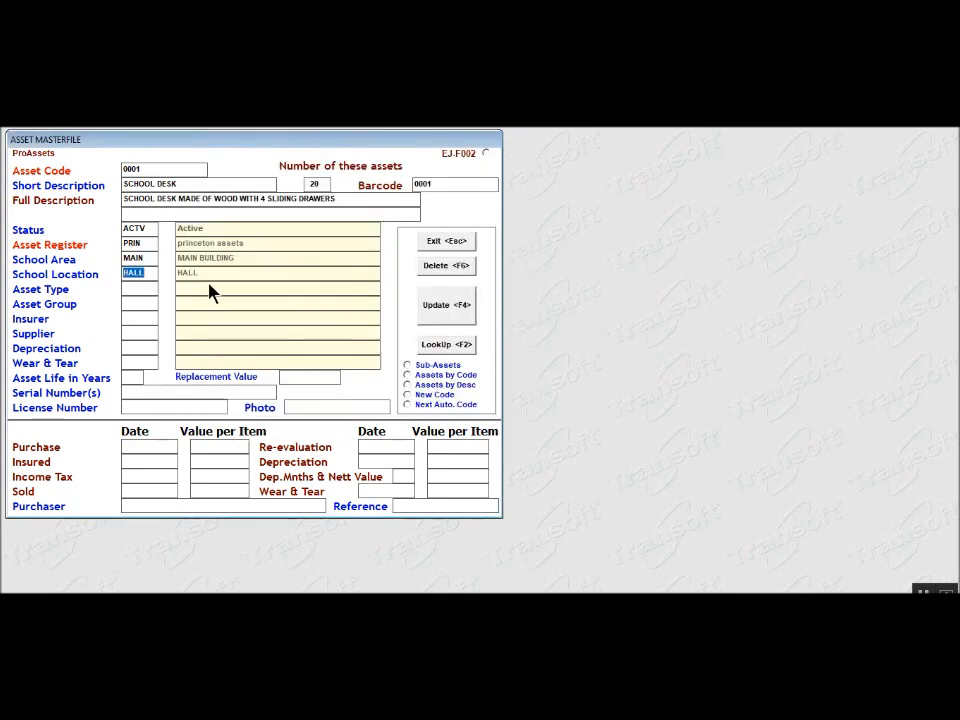
key(Return)
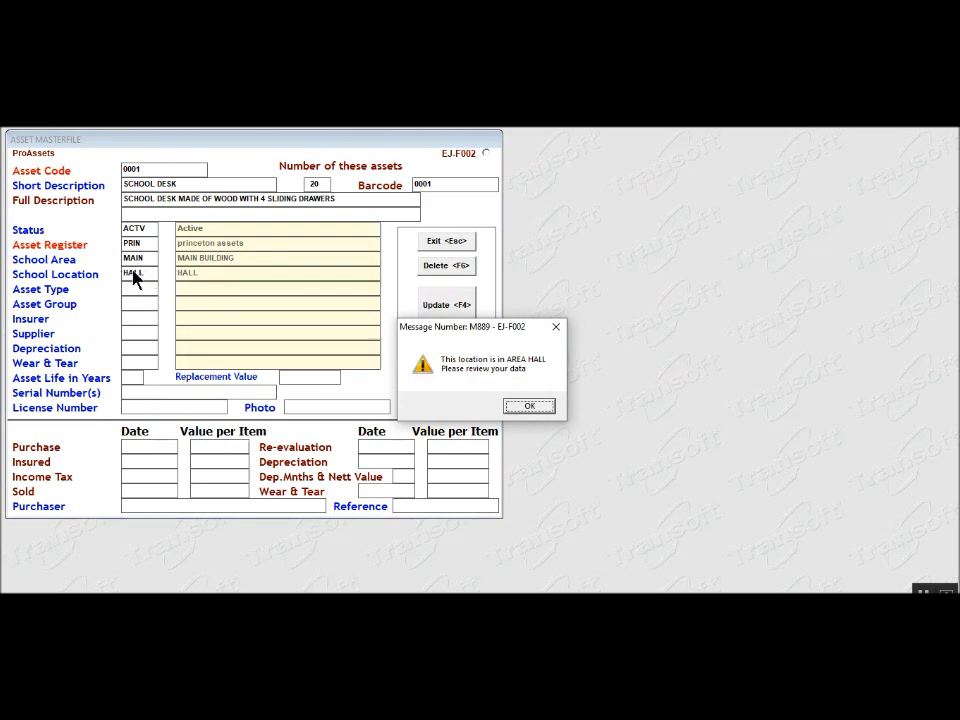
click(529, 407)
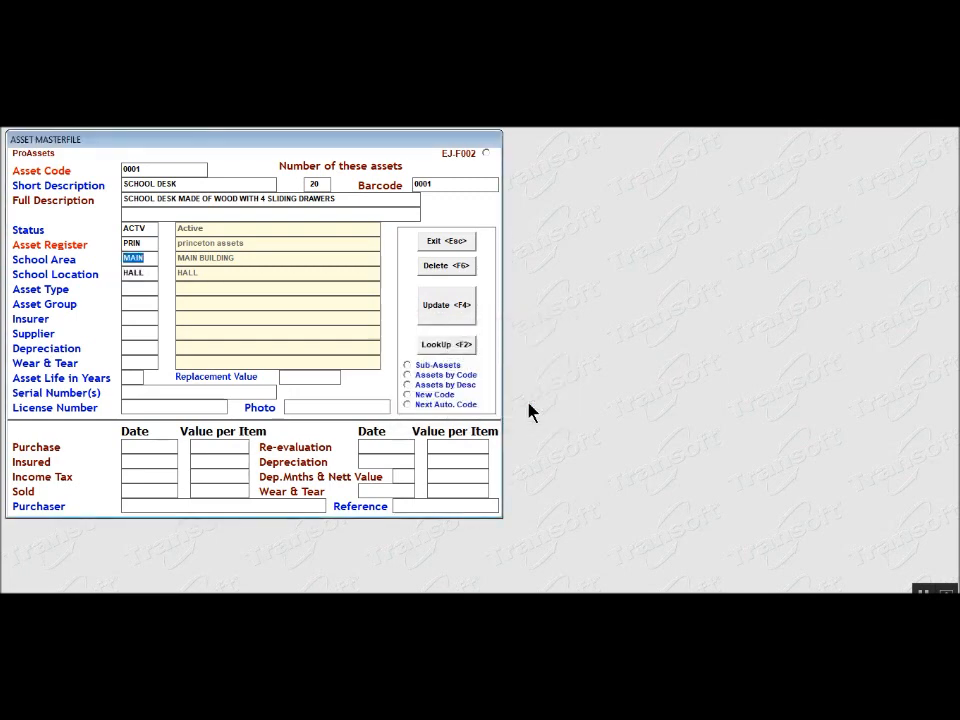
Change the school area to HALL and accept the existing school location.
text(HALL)
key(Return)
key(Return)
Enter COMP as the asset type, then replace it with GENERAL FURNITURE AND EQUIPMENT from the asset type lookup.
text(COMP)
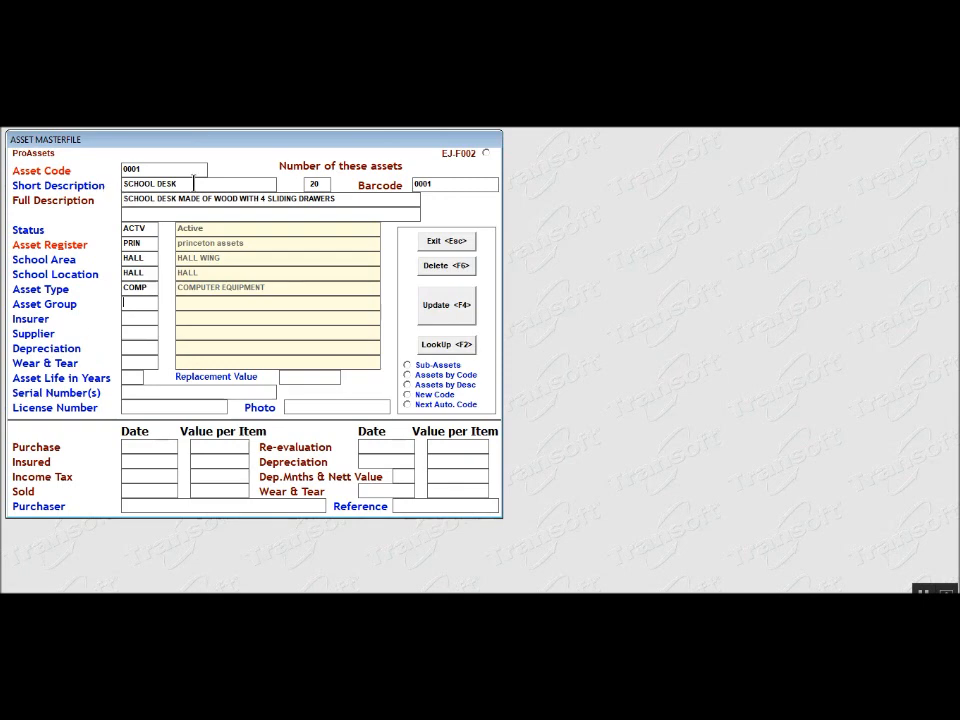
click(146, 287)
click(446, 346)
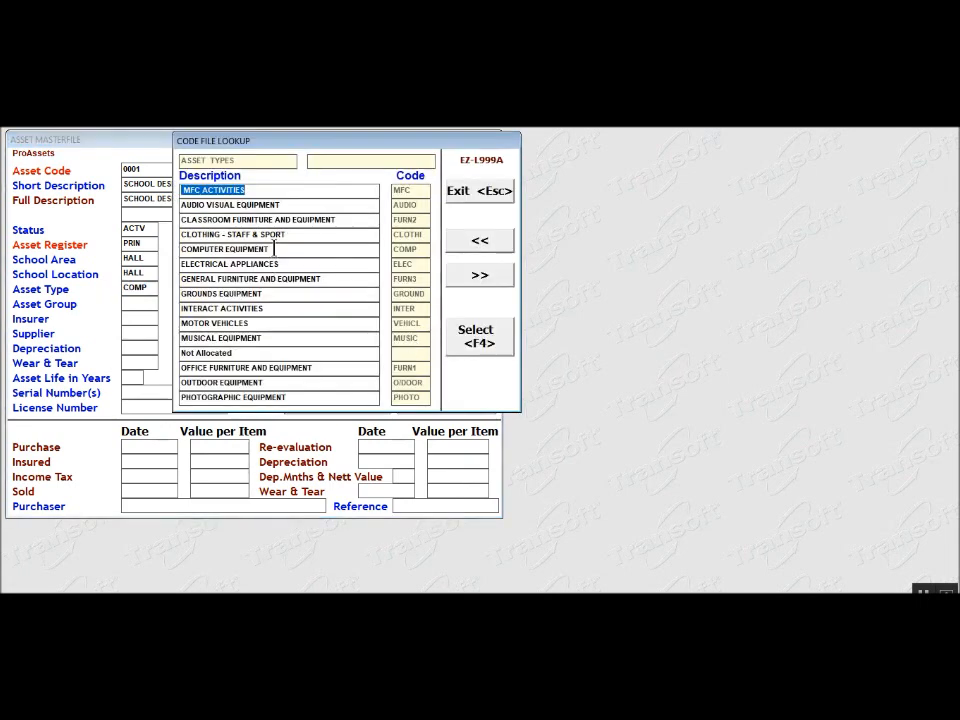
triple_click(322, 286)
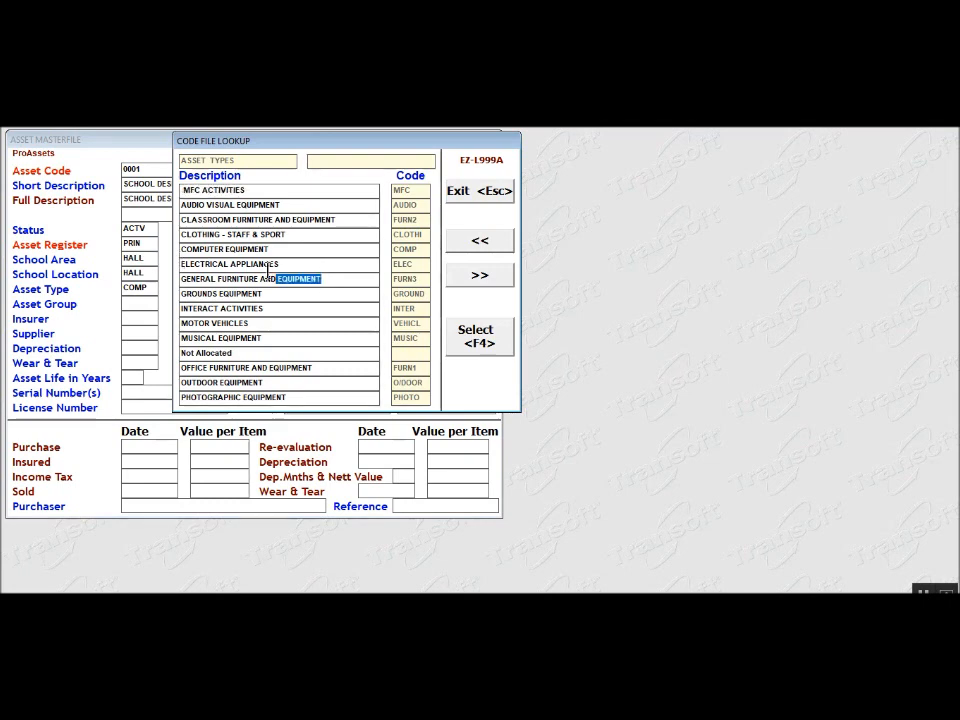
click(480, 340)
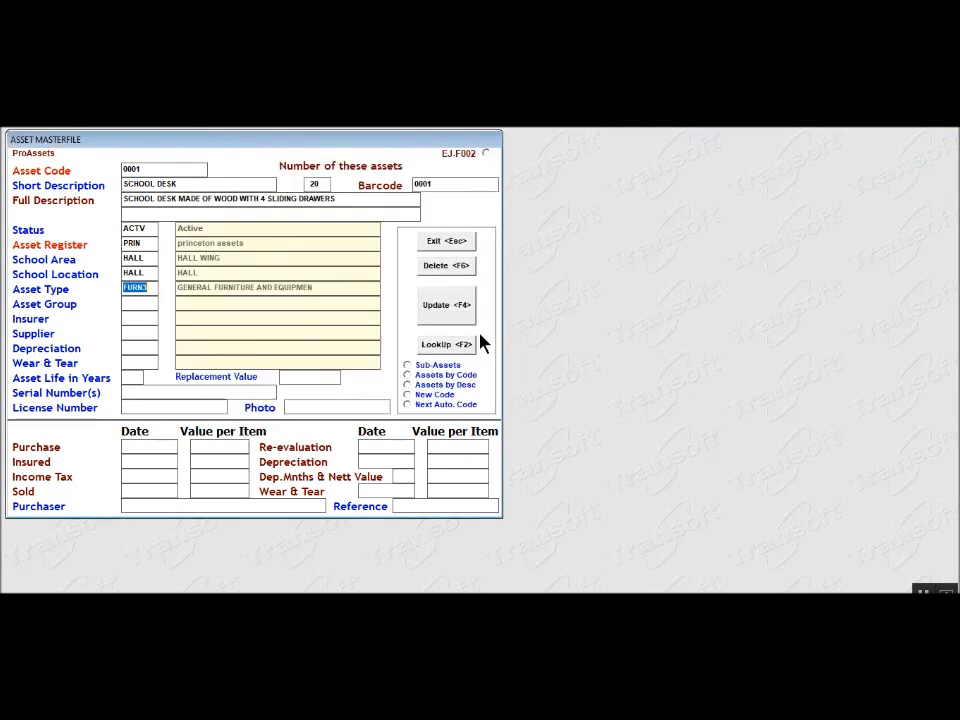
key(Tab)
Find DESKS in the asset group lookup and assign it as the asset group.
click(438, 348)
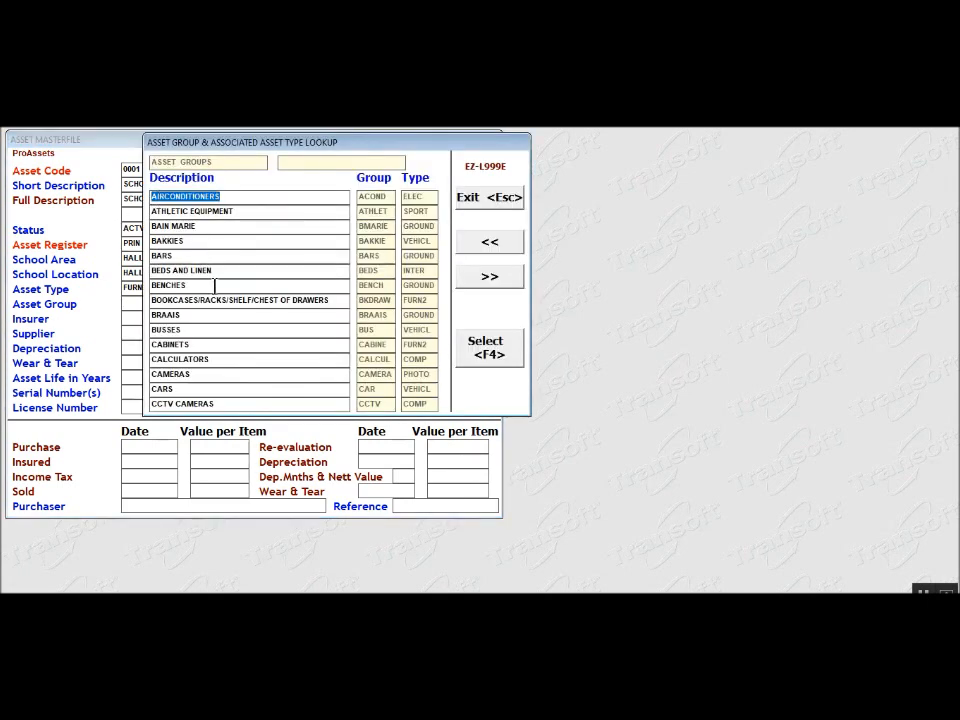
click(488, 277)
click(488, 277)
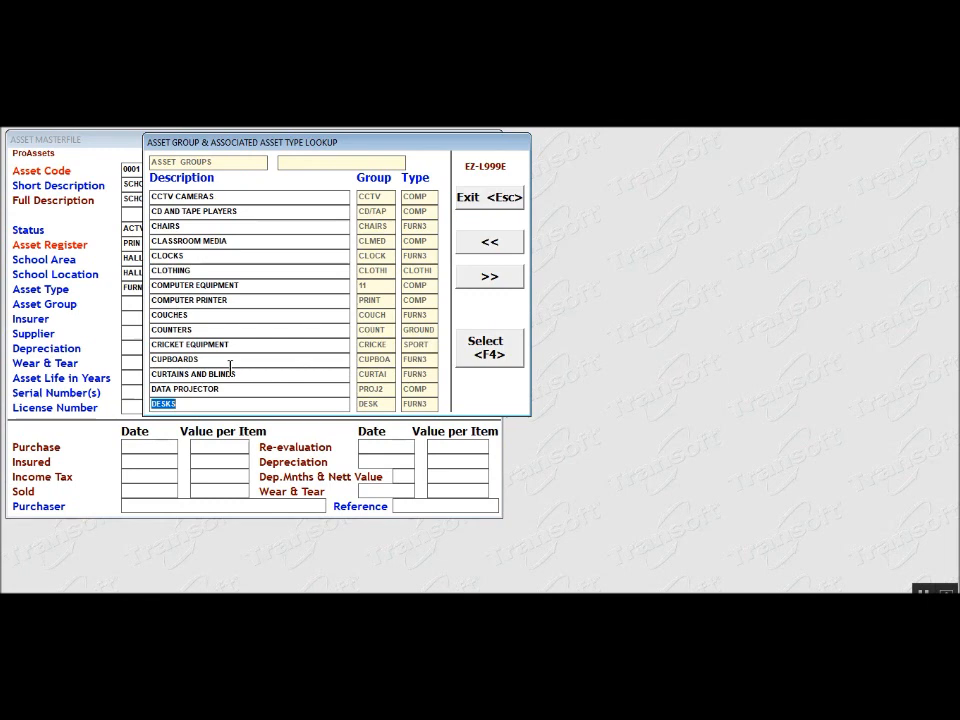
click(485, 250)
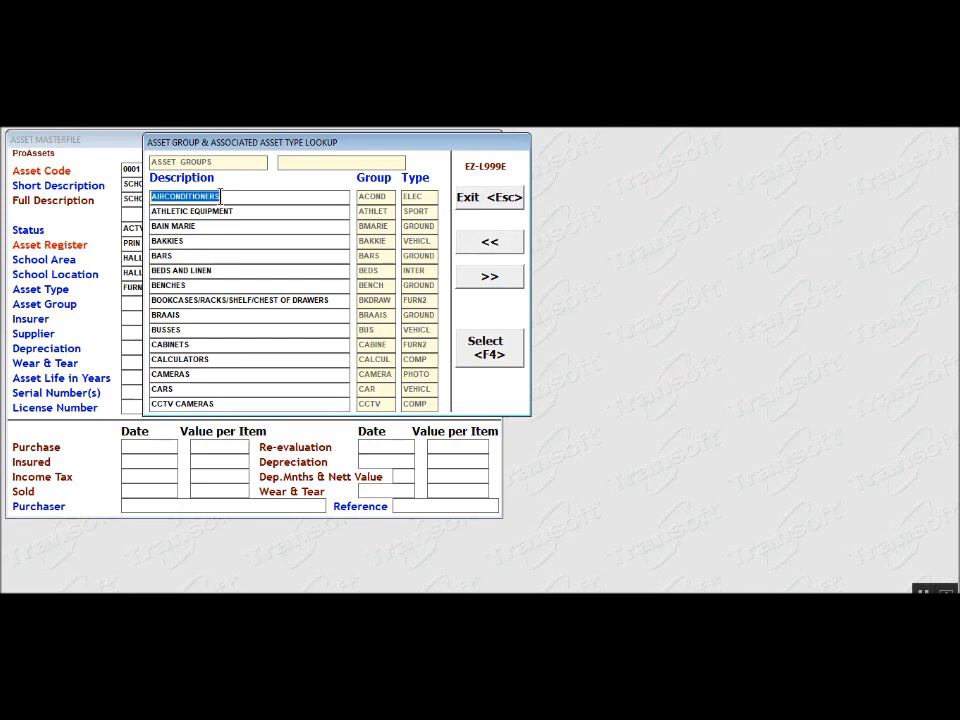
text(DES)
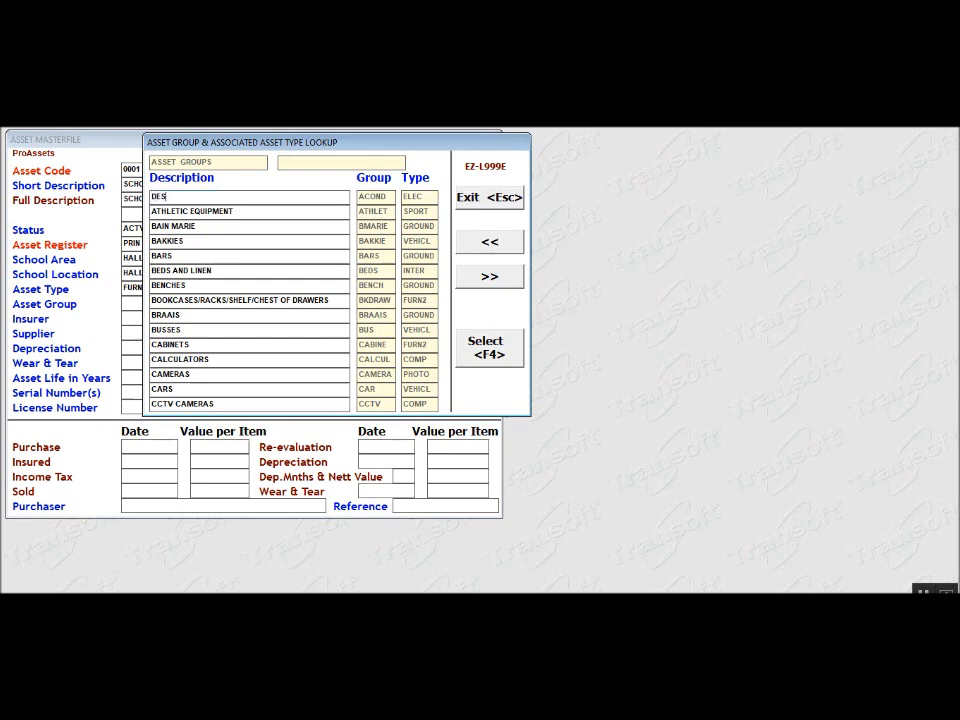
text(KS)
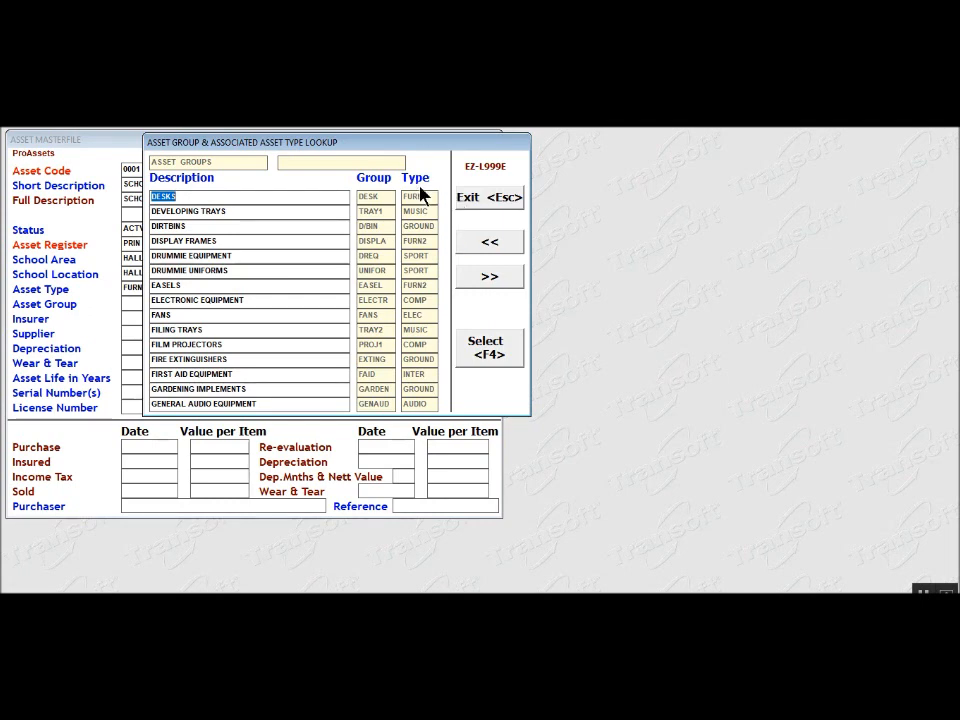
click(489, 349)
key(Return)
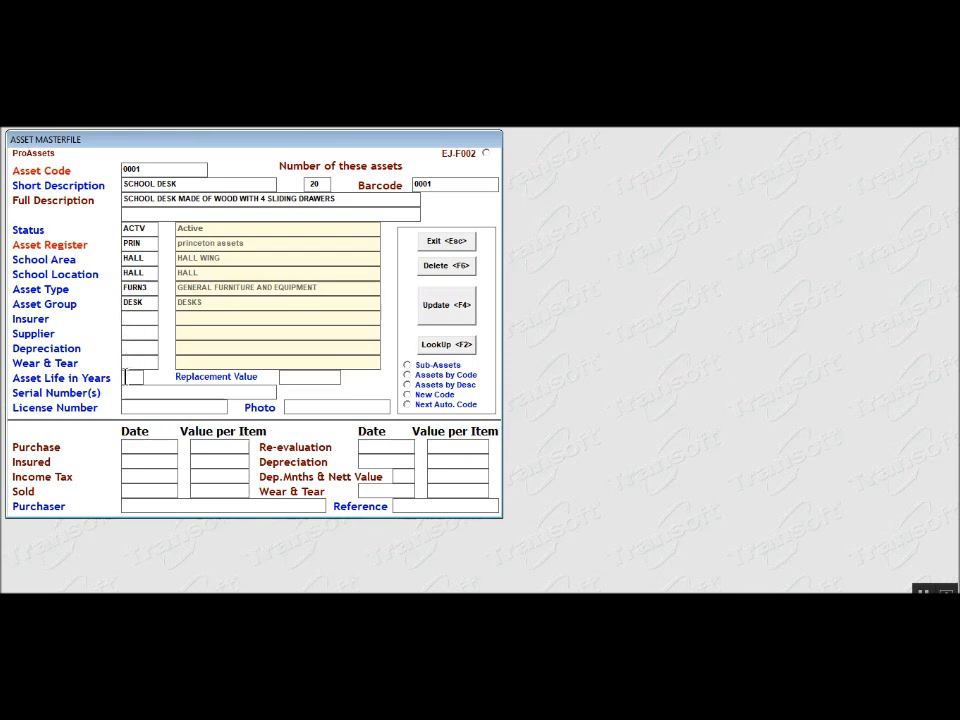
Leave depreciation and wear and tear blank, and set the asset life to 5 years and the replacement value to 200.00.
click(131, 344)
key(Tab)
key(Tab)
text(5)
key(Tab)
key(Return)
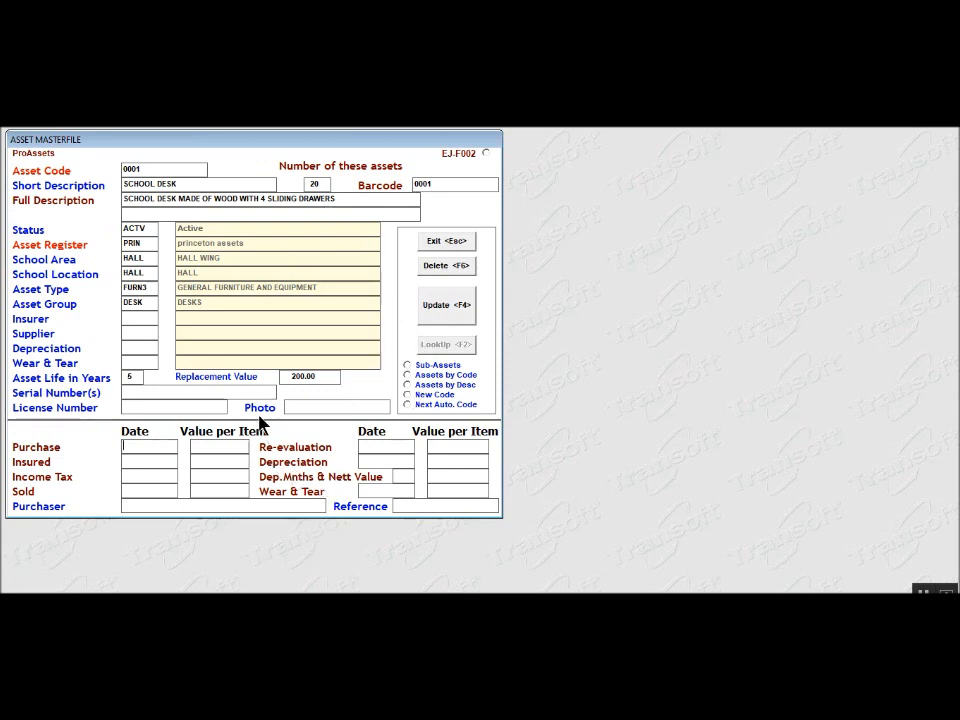
Set the asset's purchase date to 23/01/2012 without a depreciation type.
text(23/01/2012)
key(Return)
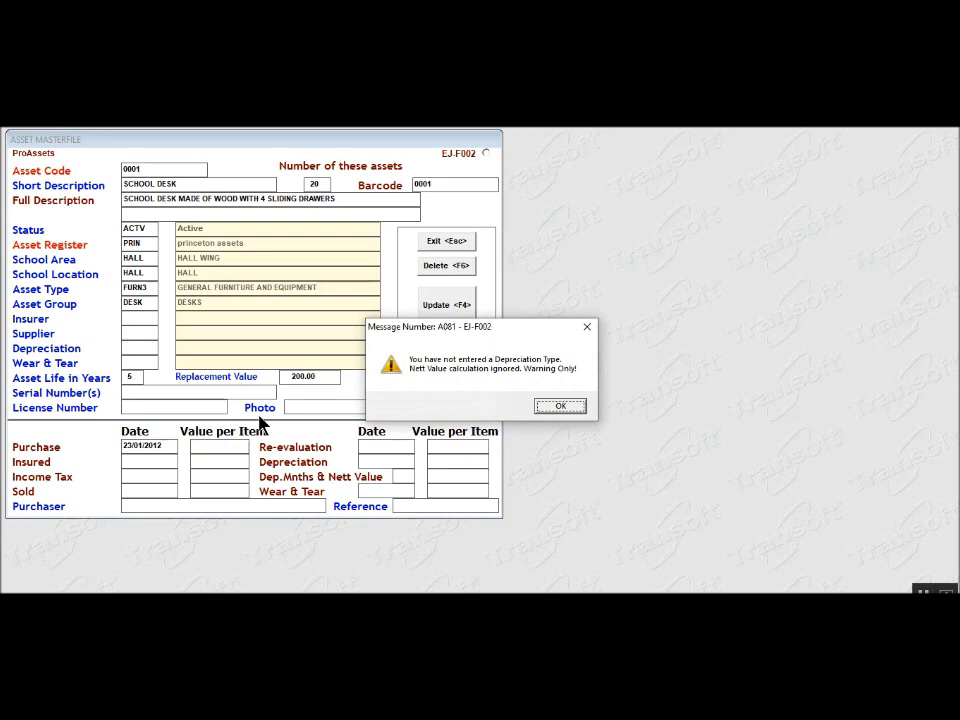
key(Return)
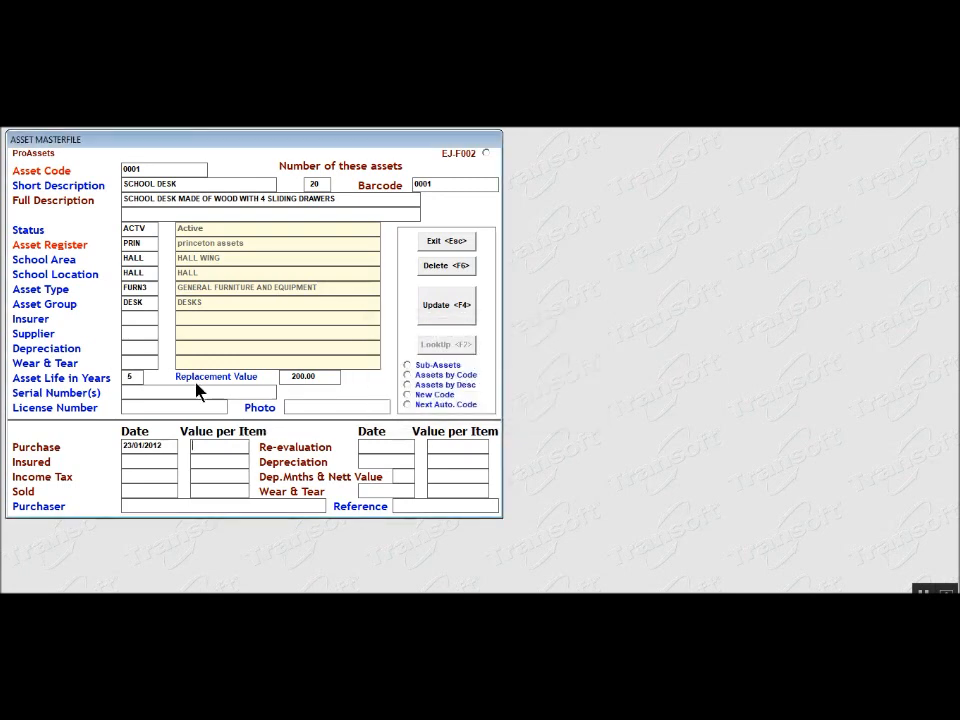
click(170, 445)
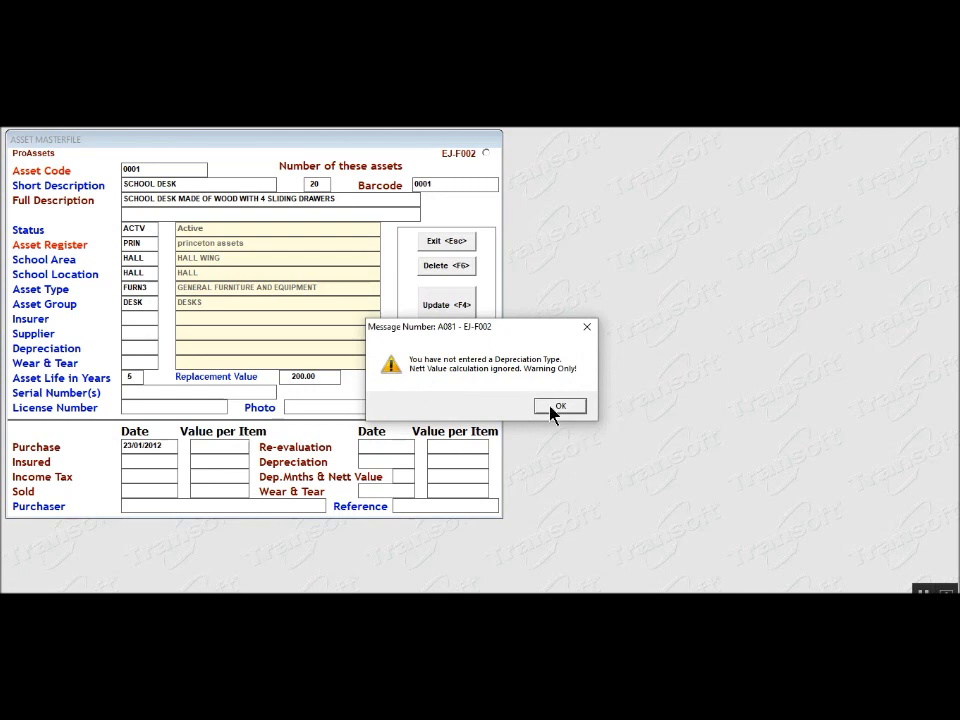
click(553, 409)
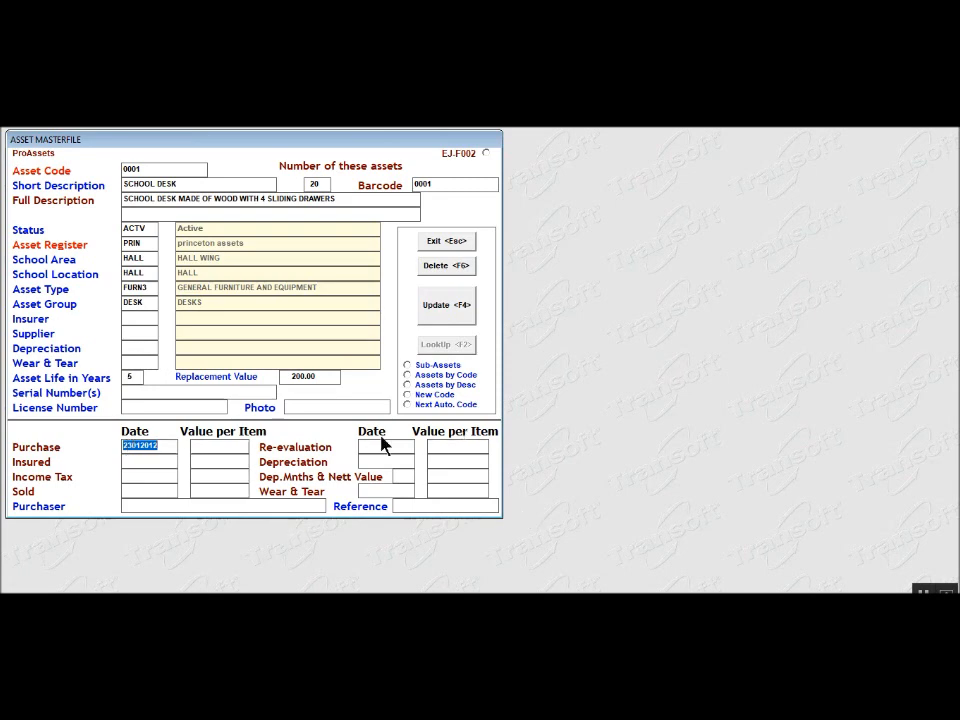
Find 24 MONTHS DEPRECIATION in the depreciation lookup and assign it to the school desk.
click(155, 349)
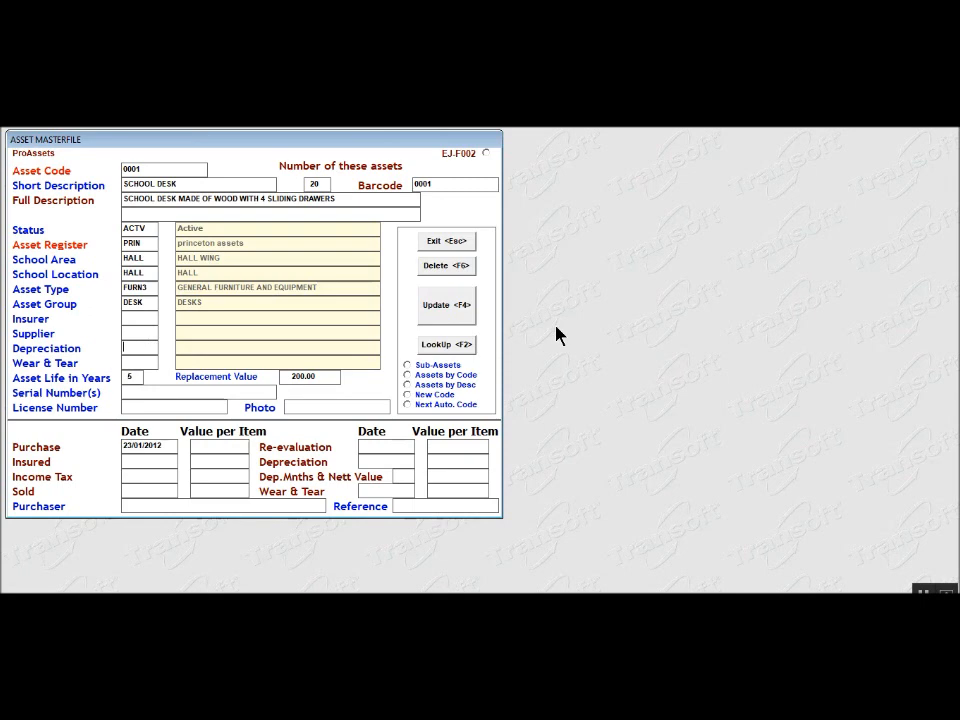
click(447, 346)
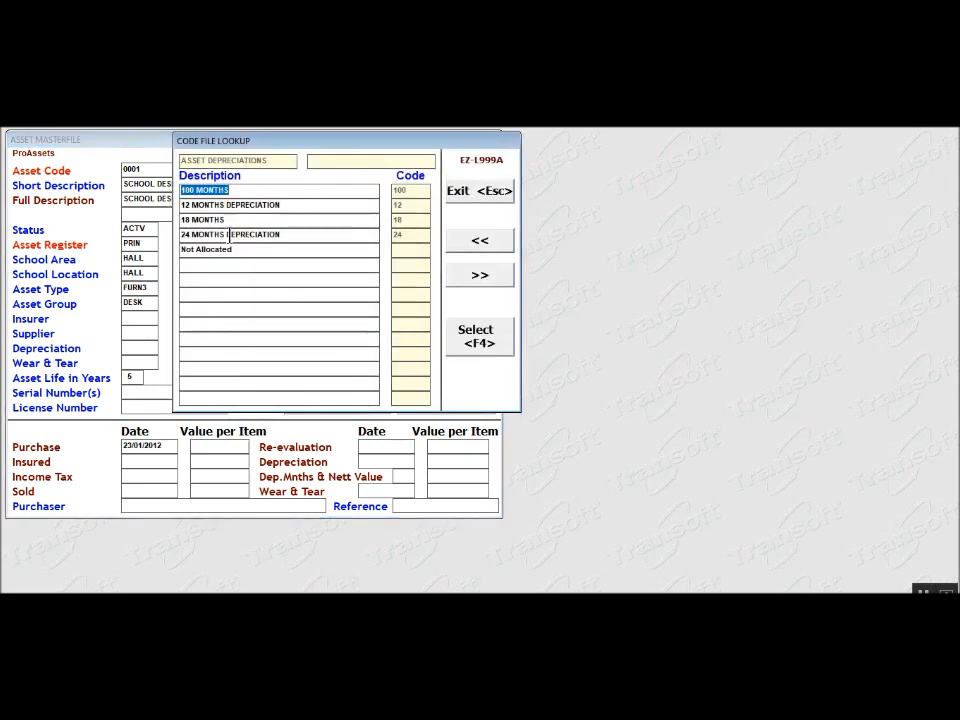
drag(285, 235, 166, 236)
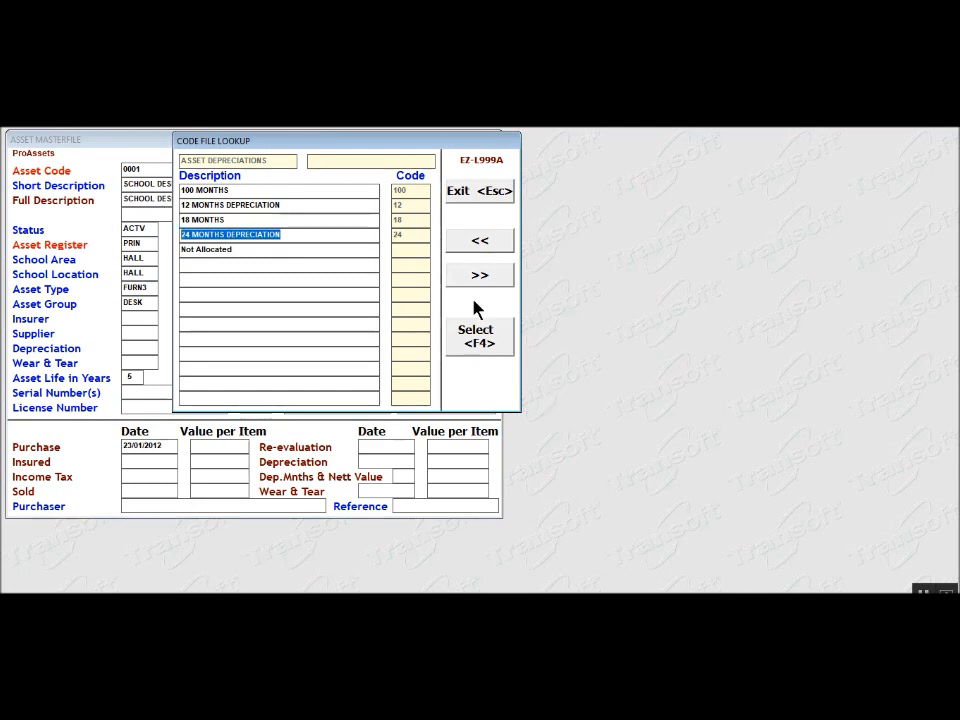
click(484, 342)
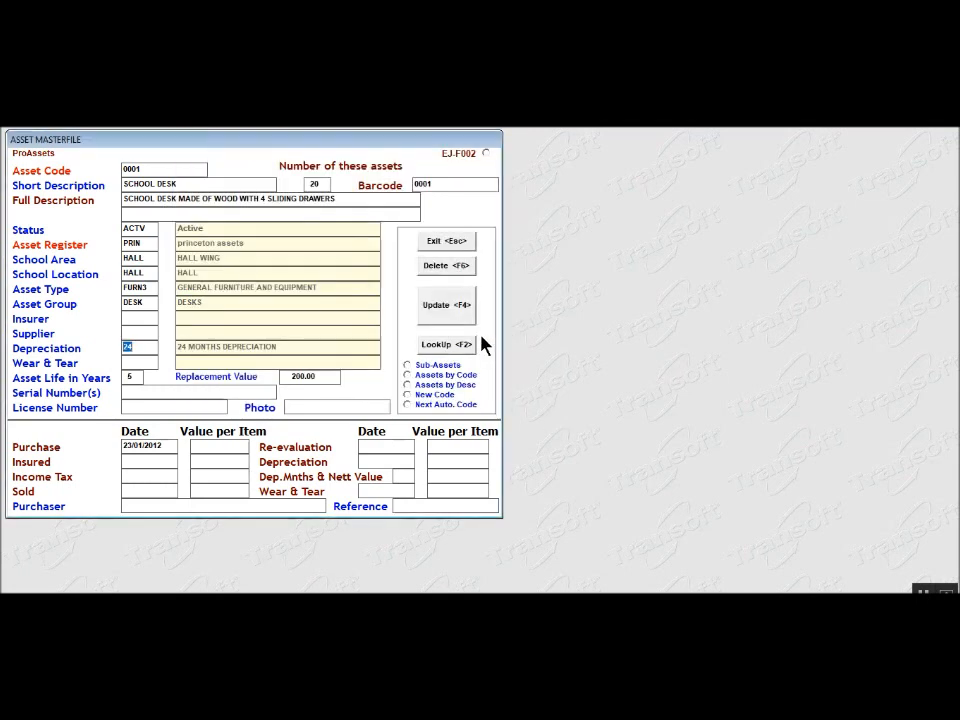
Accept the depreciation, asset life, replacement value and purchase date, and set the purchase value per item to 400.00.
key(Return)
key(Return)
key(Return)
key(Return)
key(Return)
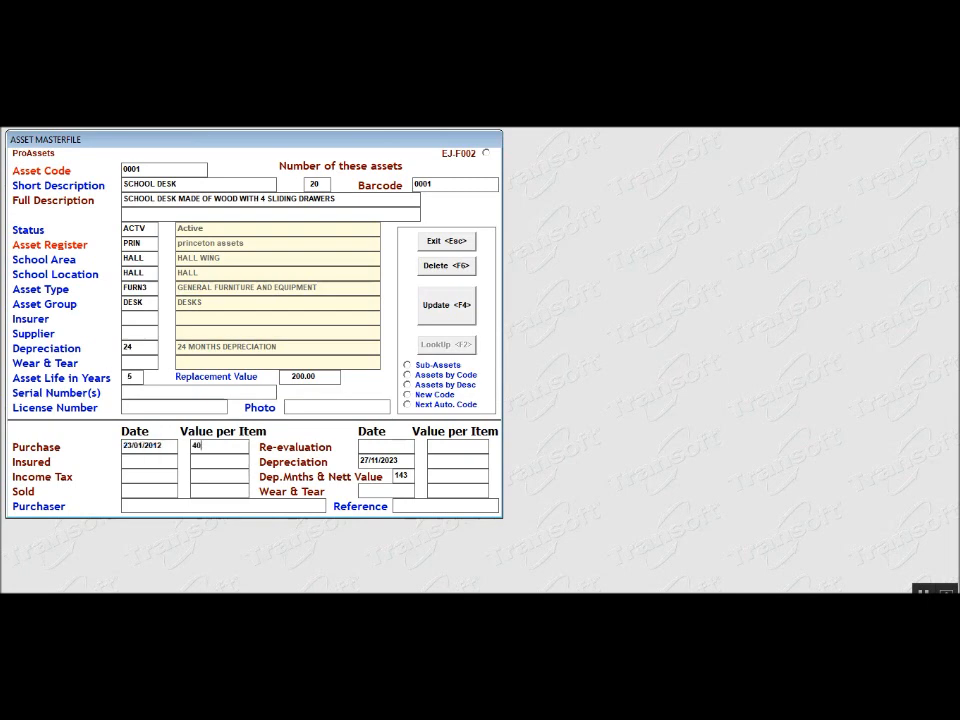
key(Return)
Pick Not Allocated from the insurance company lookup, then enter WEST as the insurer code instead.
click(130, 318)
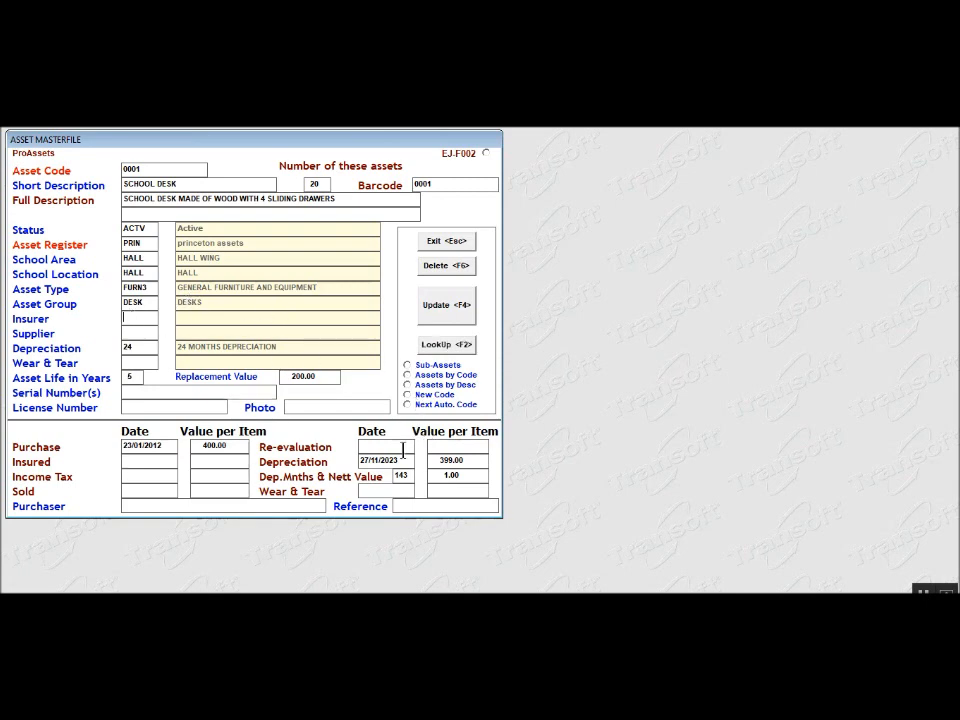
click(451, 344)
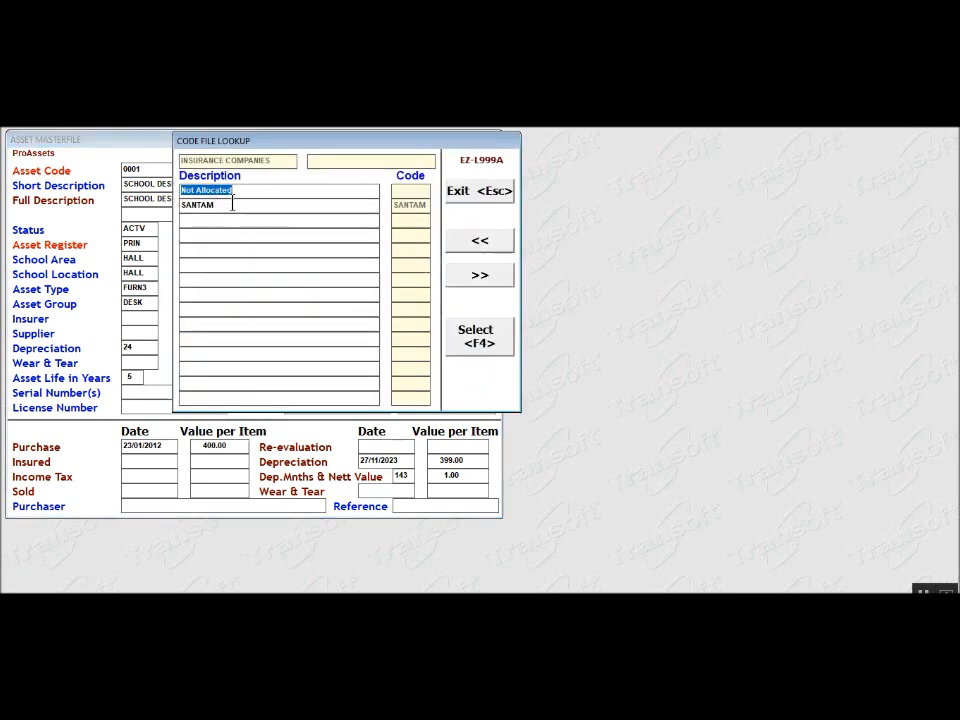
click(478, 341)
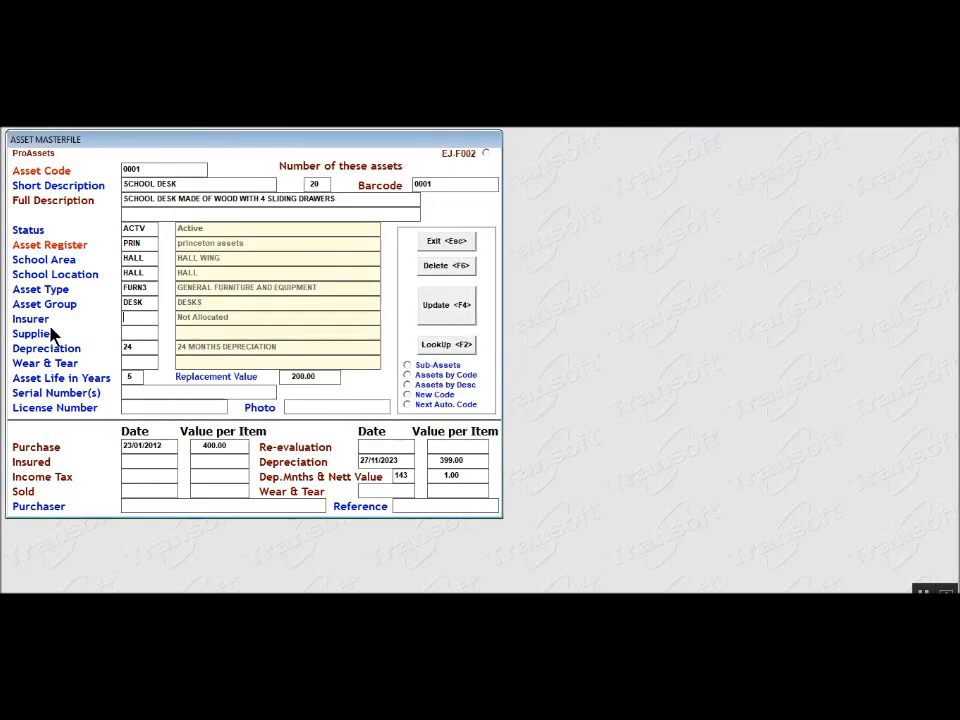
text(WEST)
key(Return)
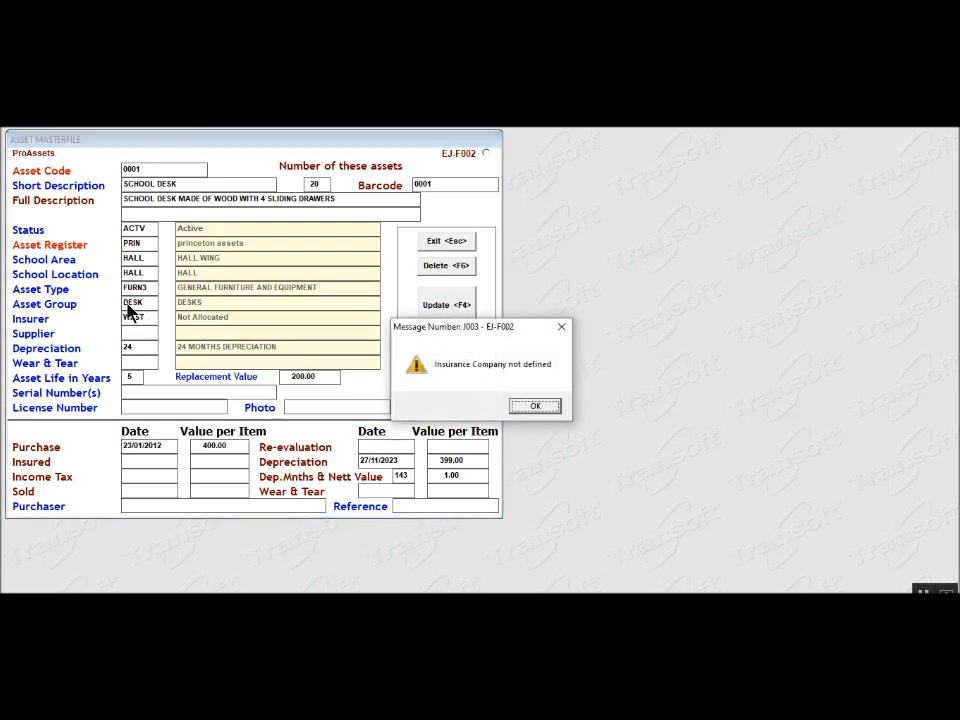
click(535, 407)
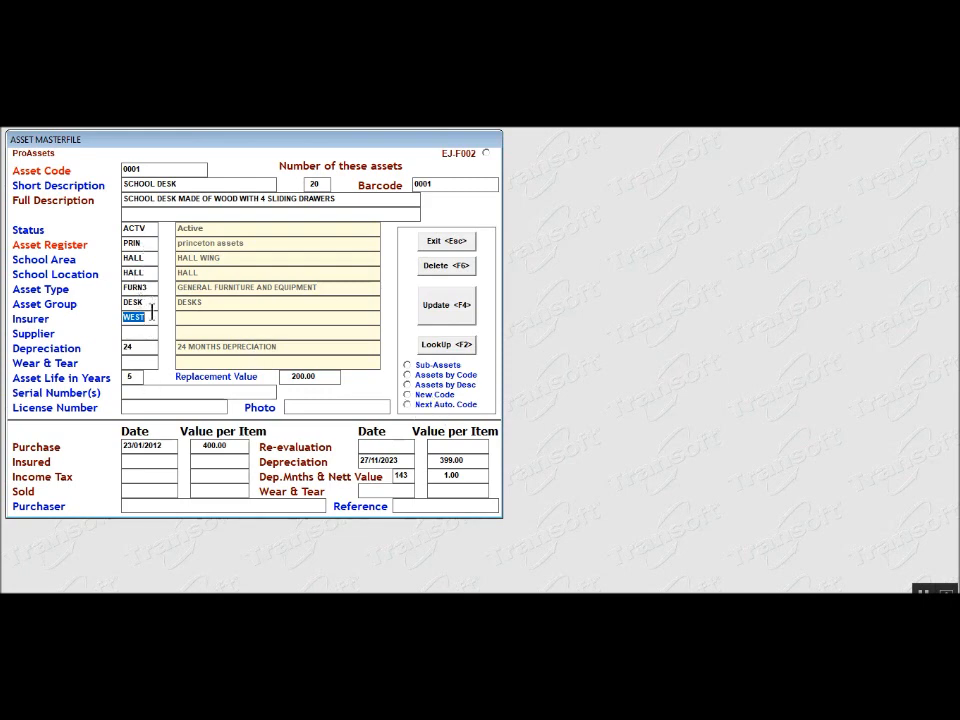
Create an insurer code WEST with the description WESTINGHOUSE and save it to the insurers code file.
click(422, 399)
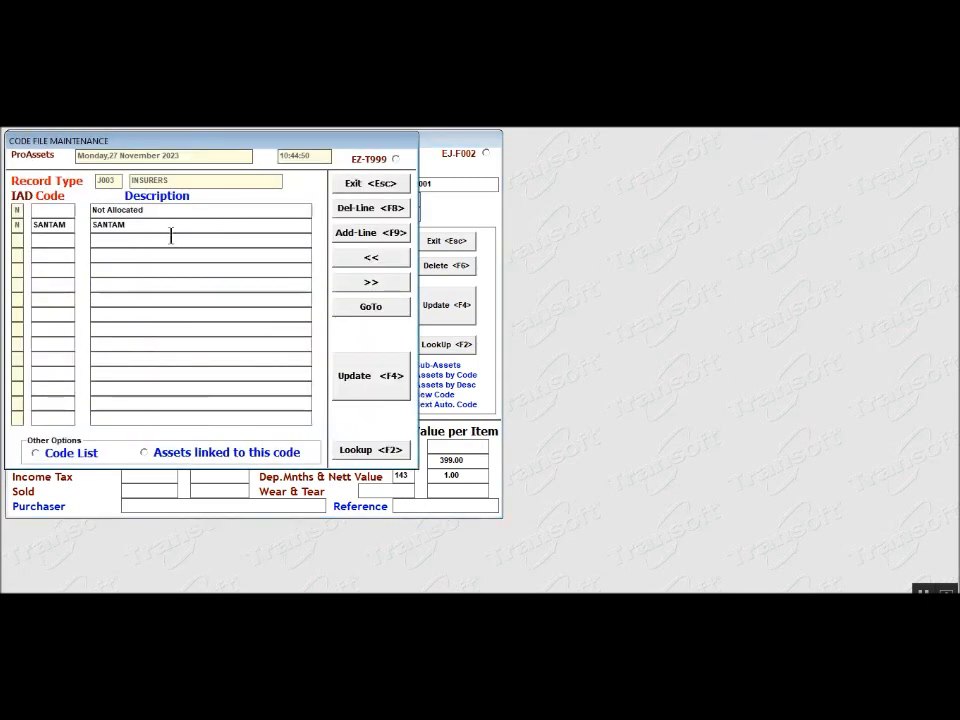
click(41, 238)
text(WEST)
key(Return)
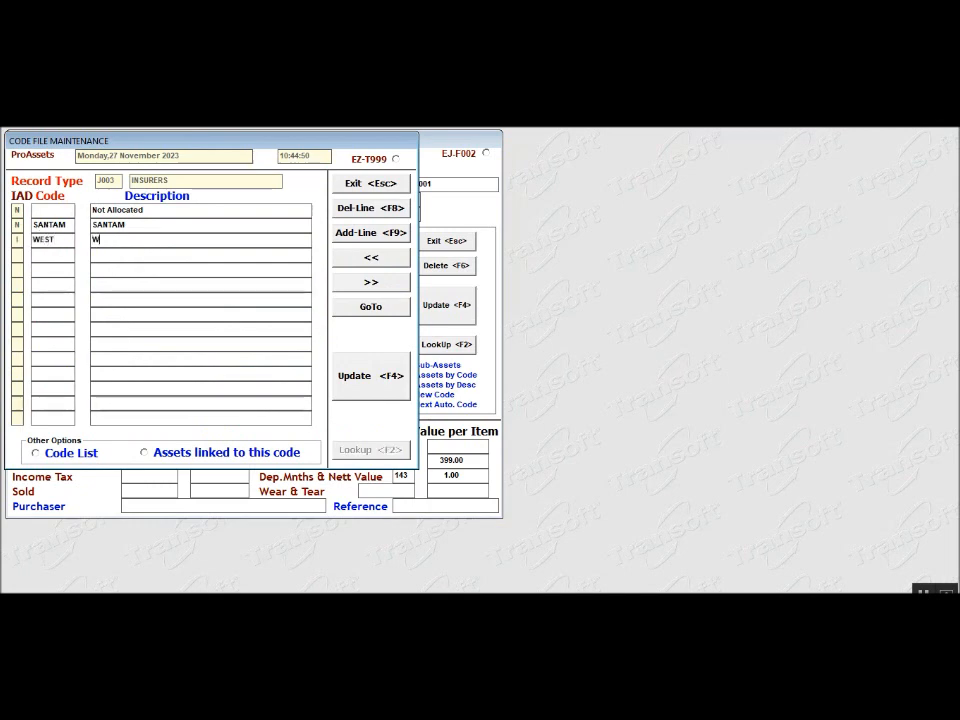
text(INGHOUSE)
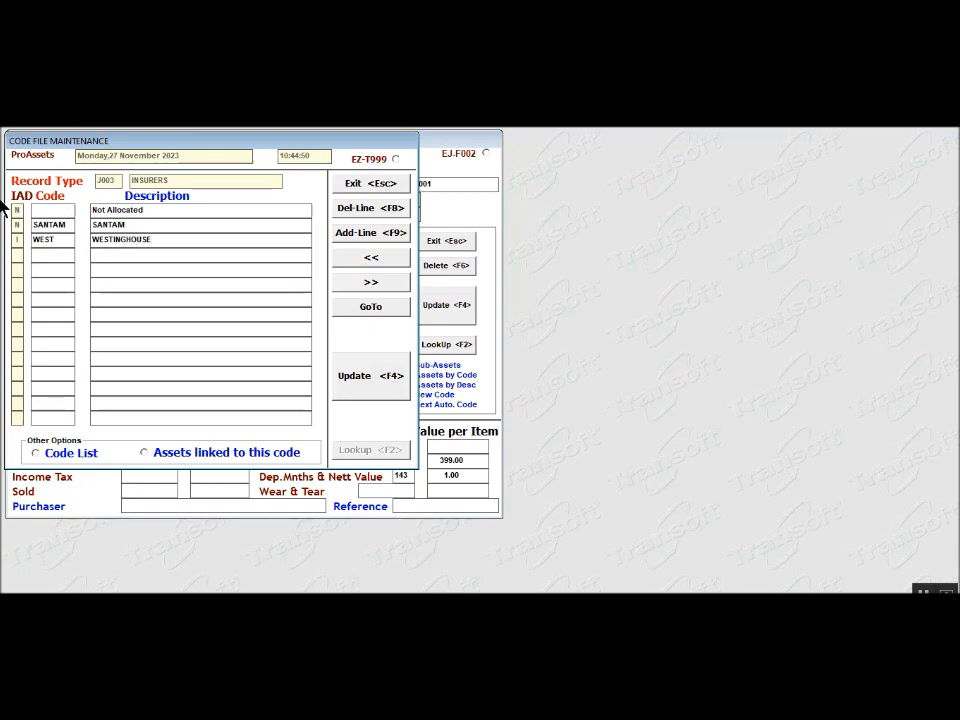
click(362, 378)
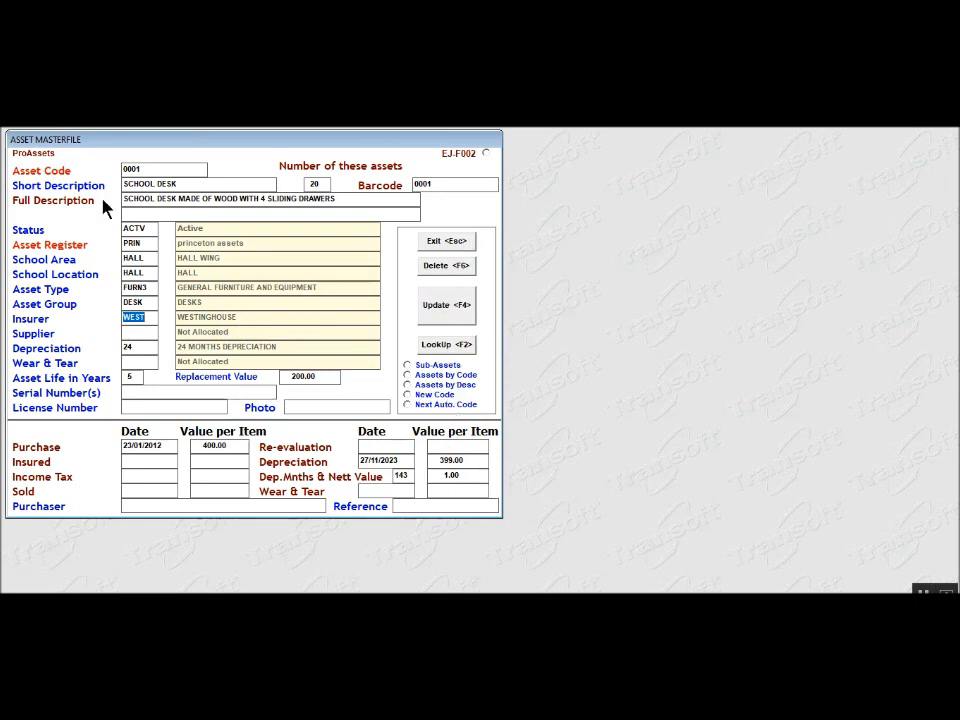
Save the school desk asset record and exit the Asset Masterfile.
click(430, 312)
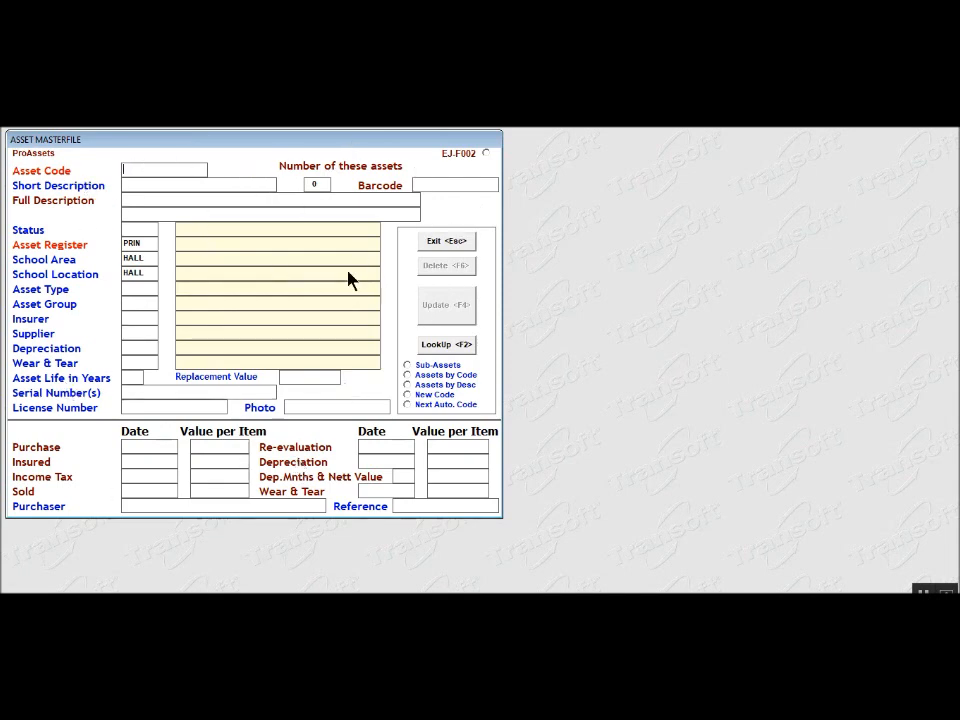
click(438, 243)
click(329, 423)
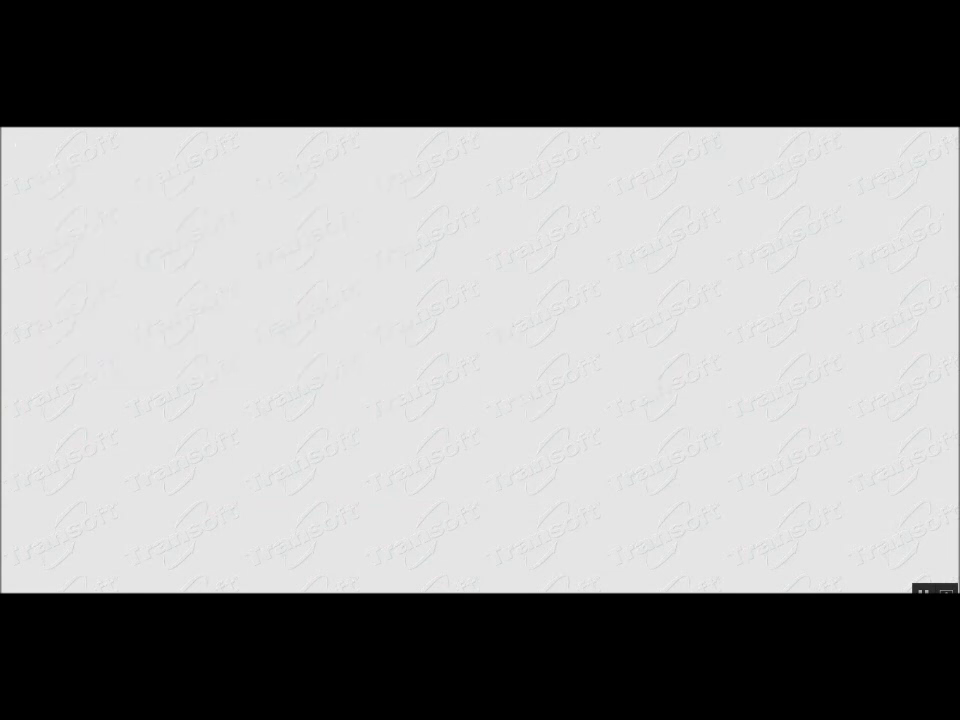
Run the ProAssets system backup, confirming sole logon and being at the server, and copy the data to the flash drive.
click(74, 121)
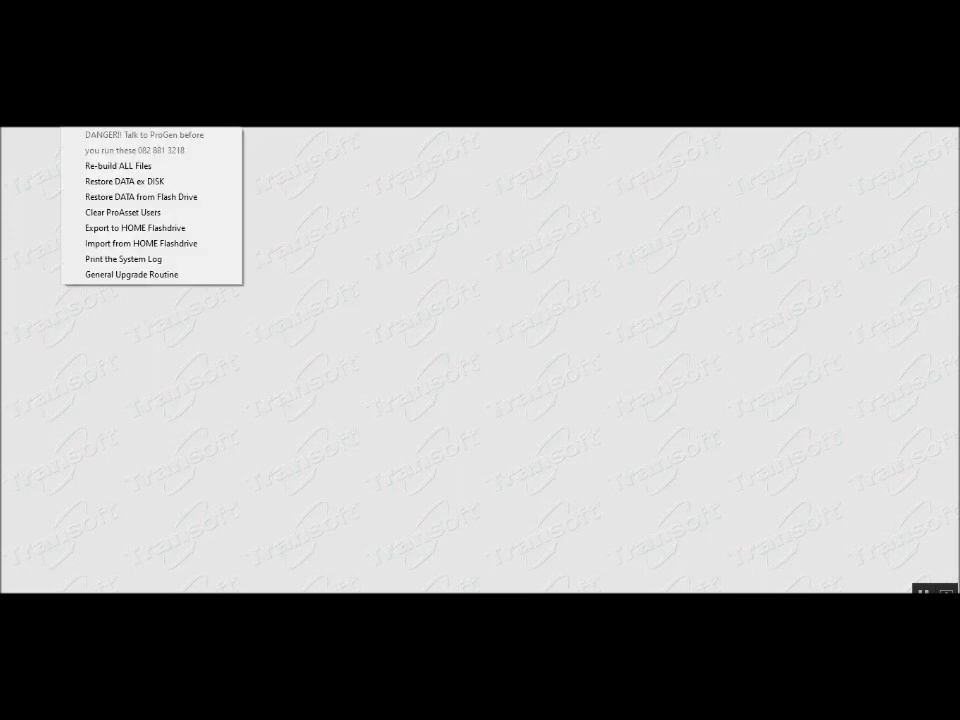
mouse_move(26, 121)
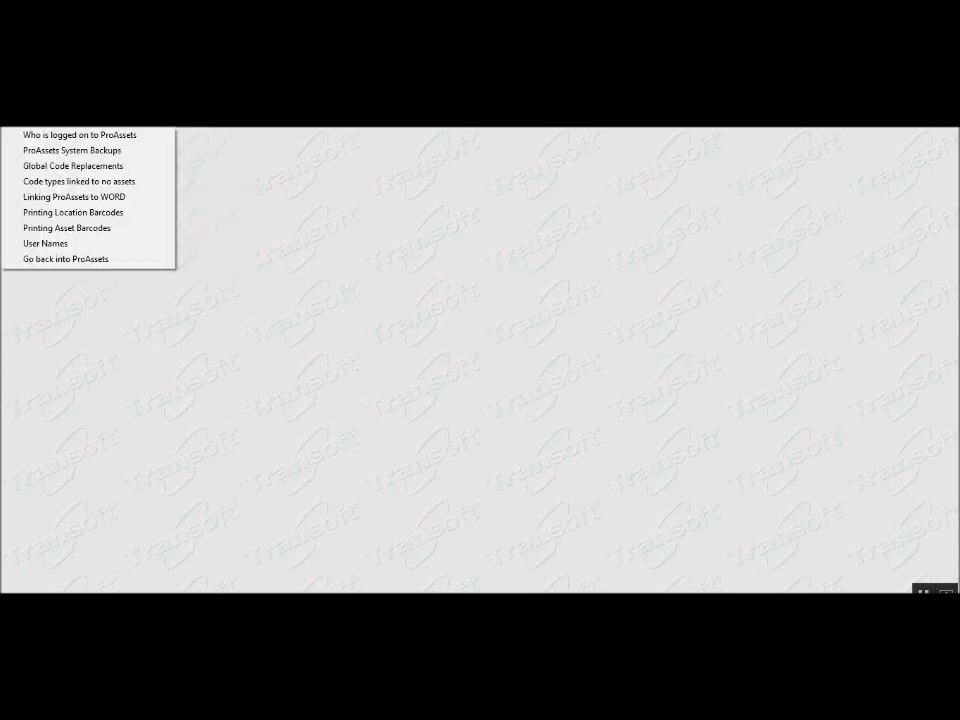
click(33, 152)
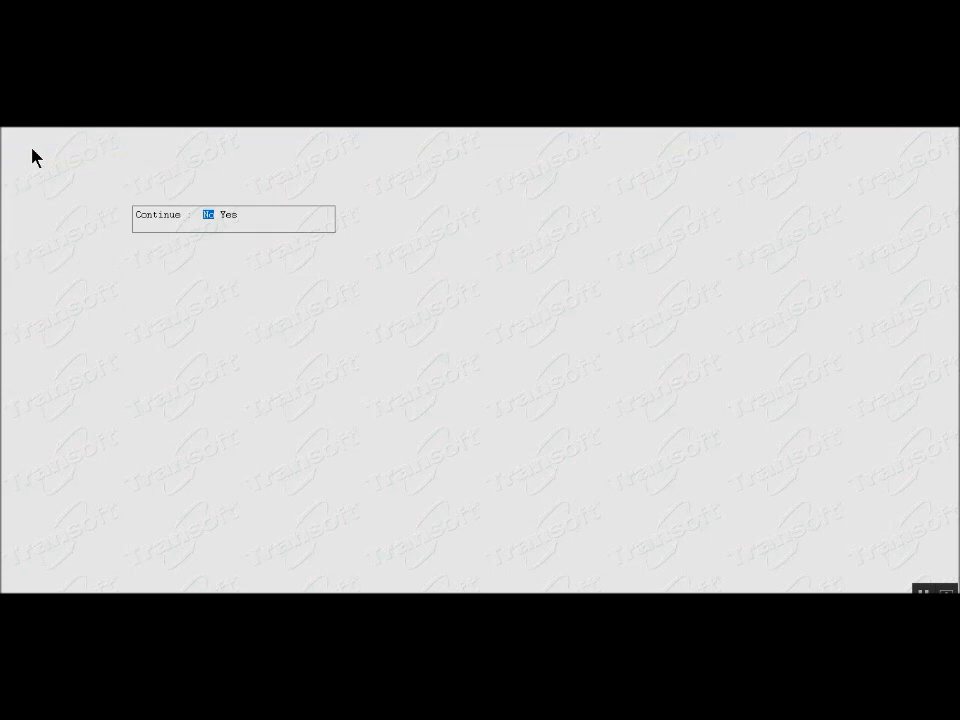
key(y)
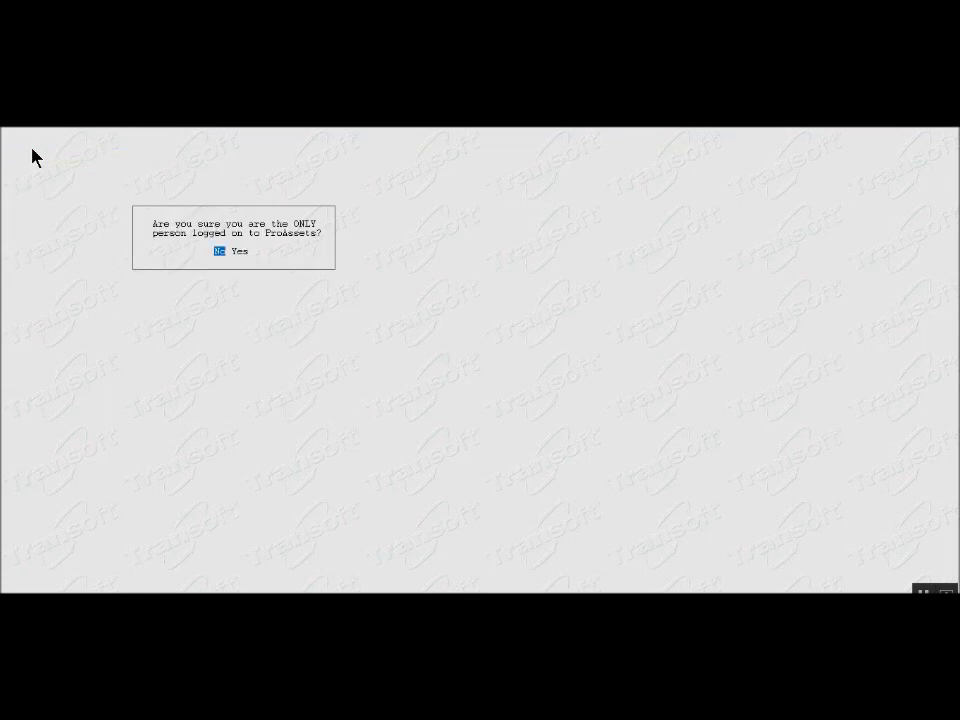
key(y)
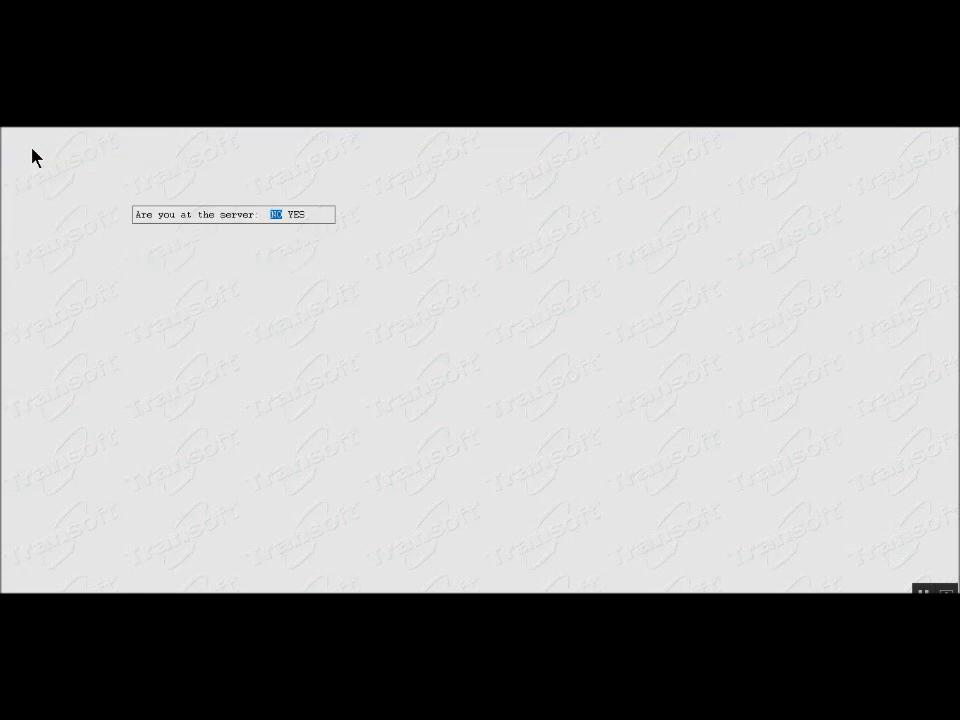
key(y)
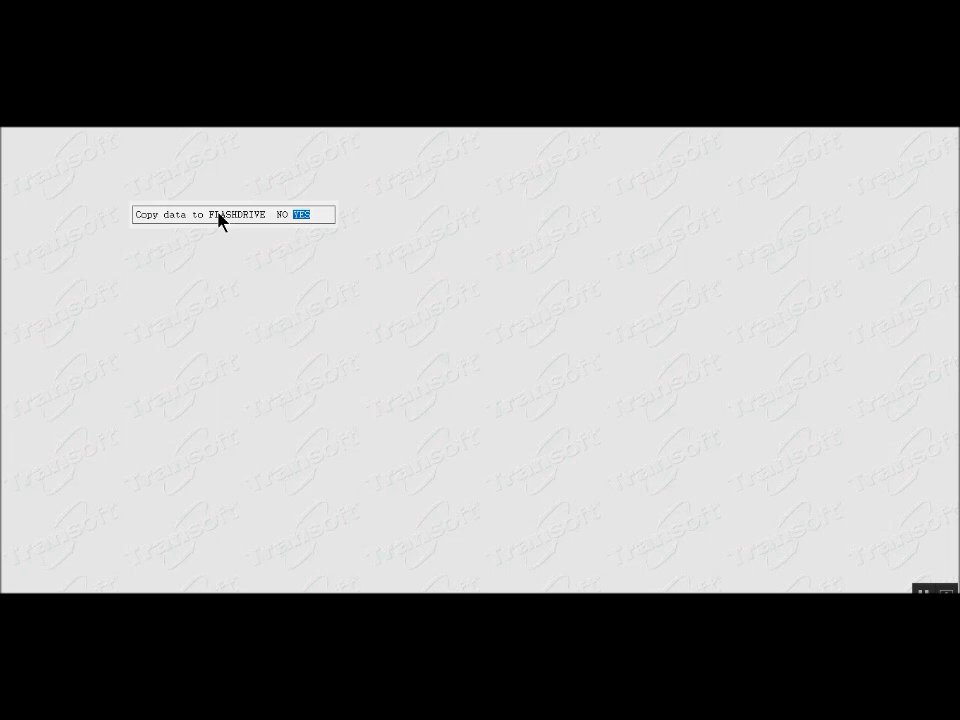
key(Return)
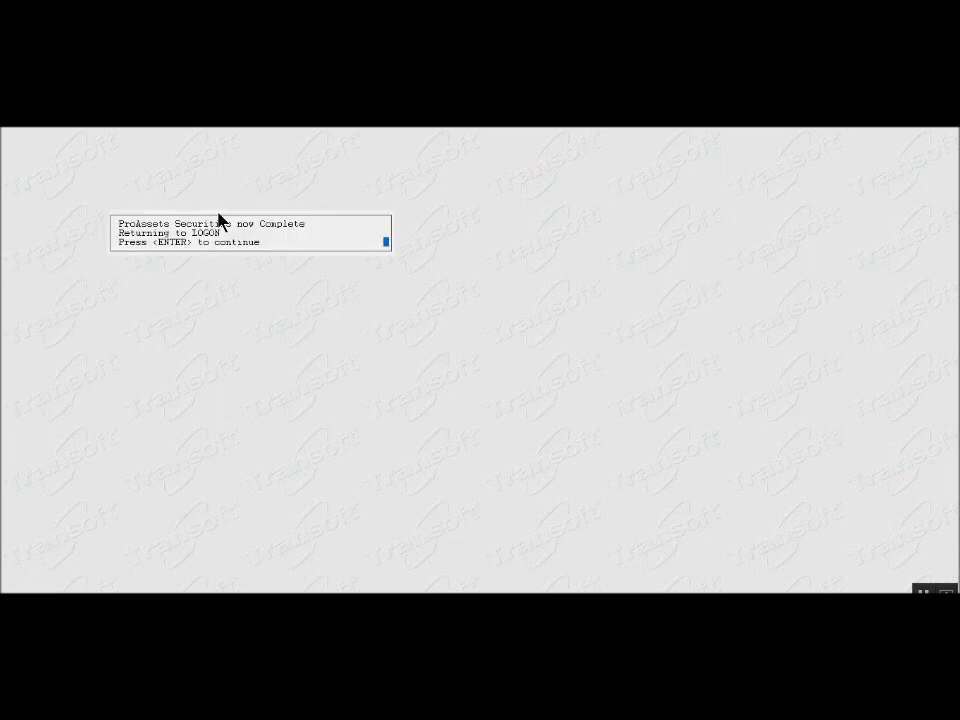
Return to the logon after the backup and close the user log-on window to leave ProAssets.
key(Return)
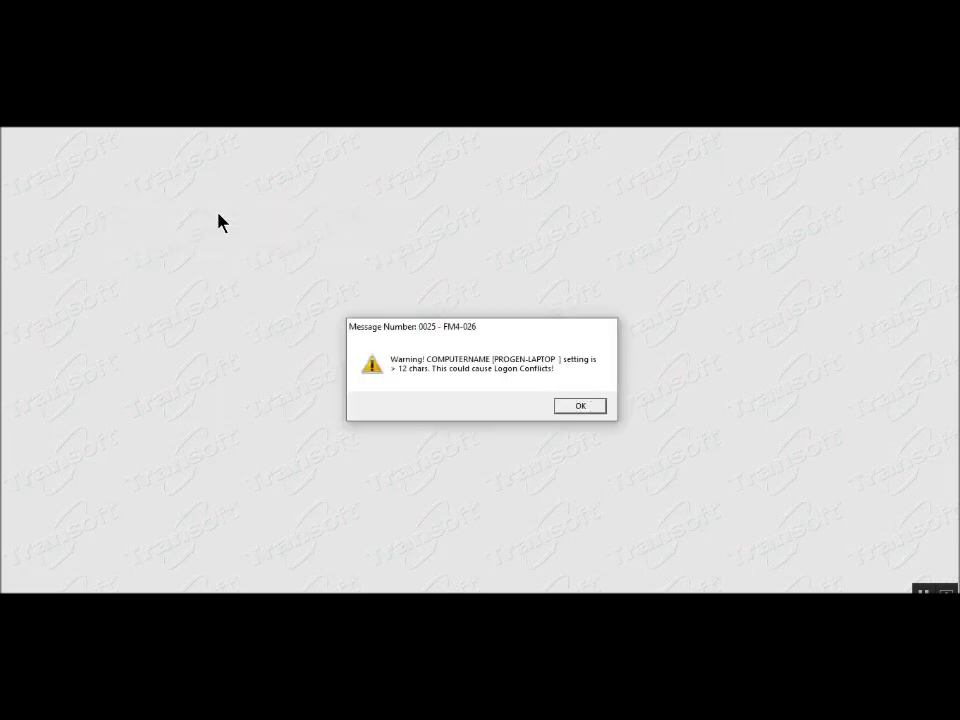
key(Return)
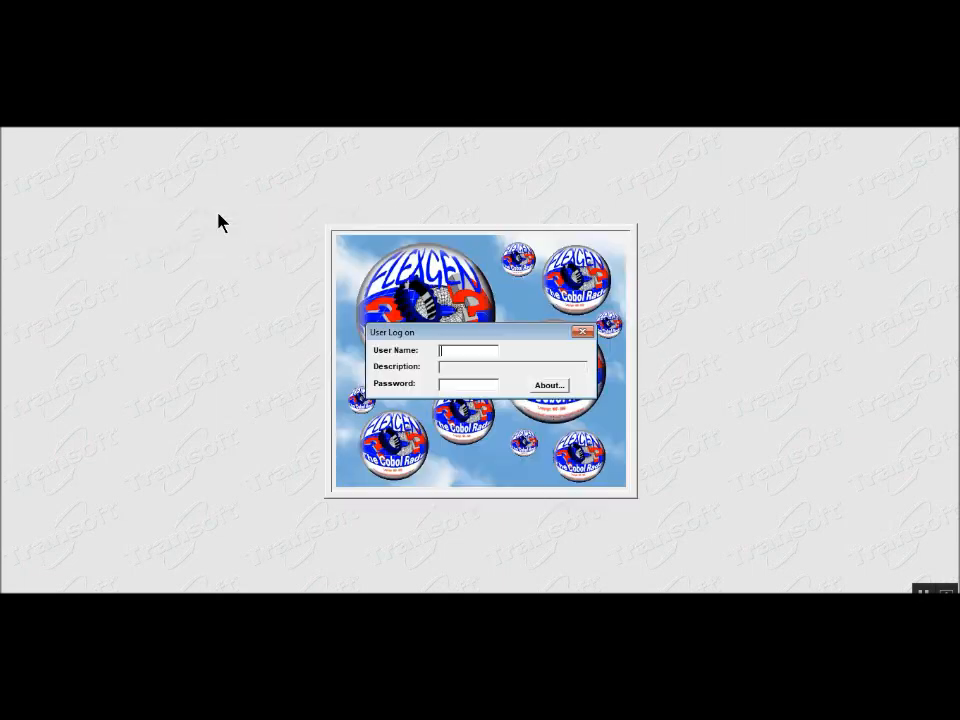
click(582, 332)
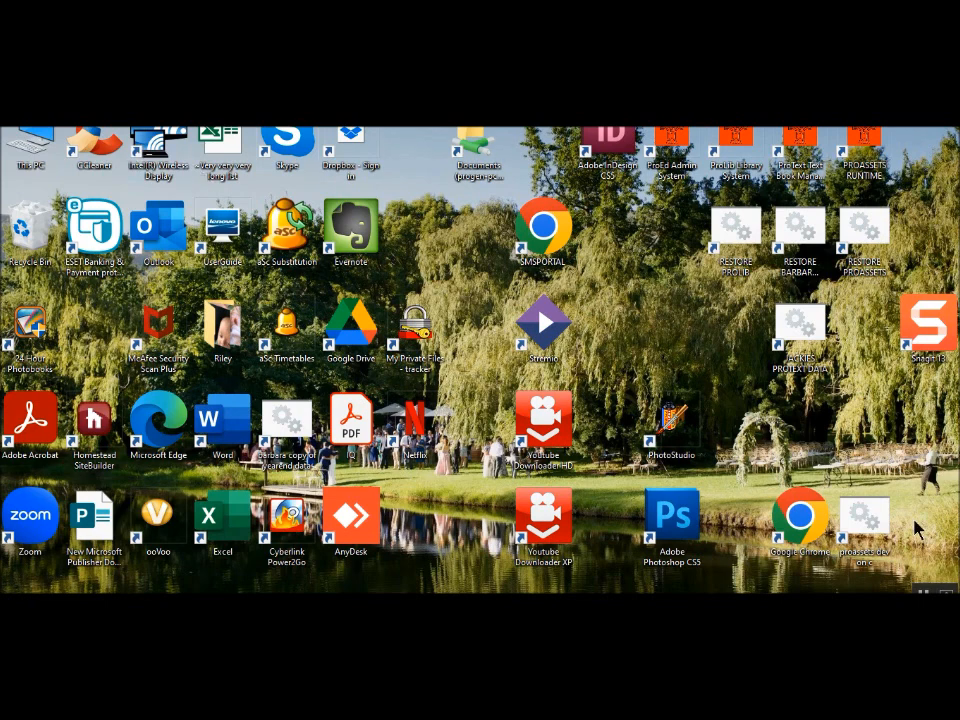
click(931, 327)
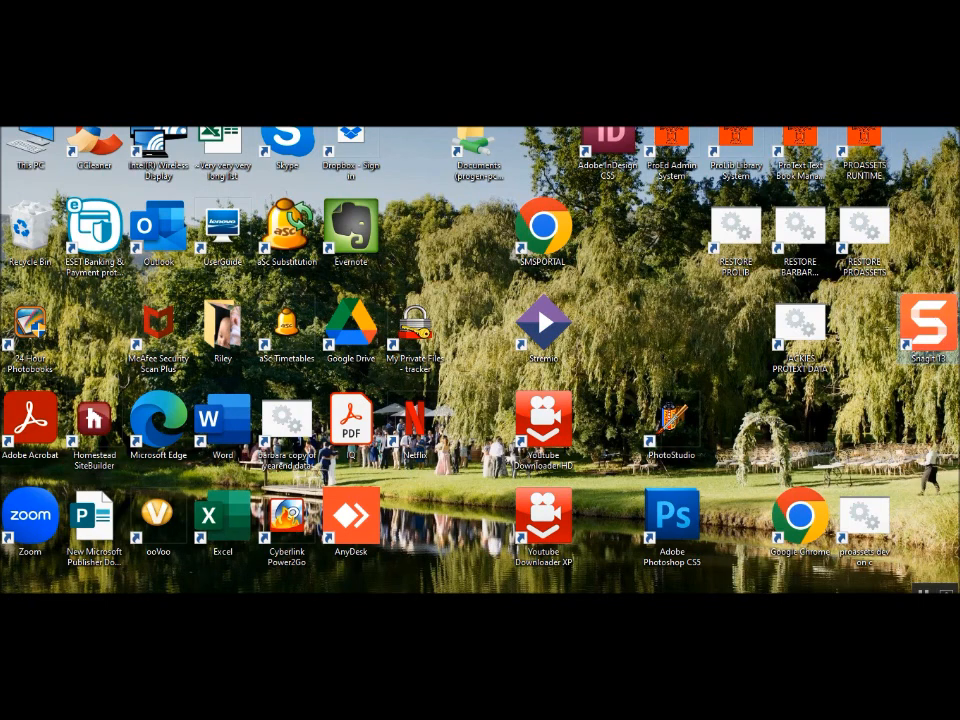